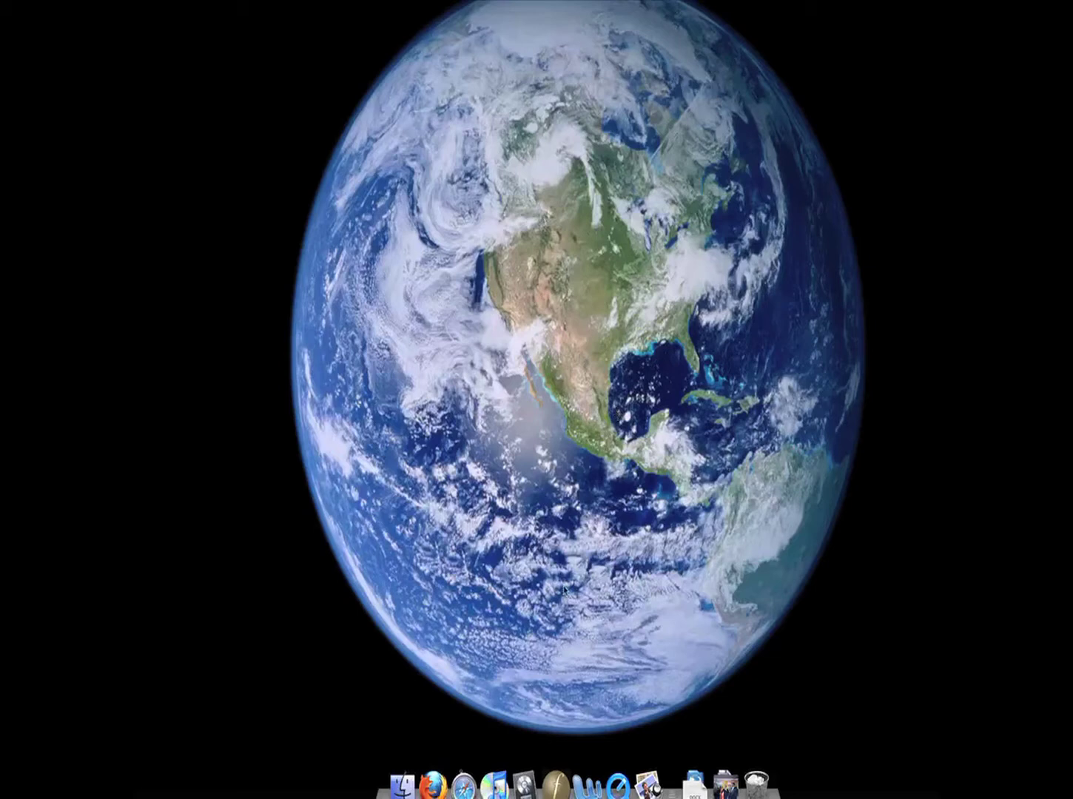
# - Open Logic Pro and create one software instrument track, fitting the Arrange window on the screen
pyautogui.click(524, 770)
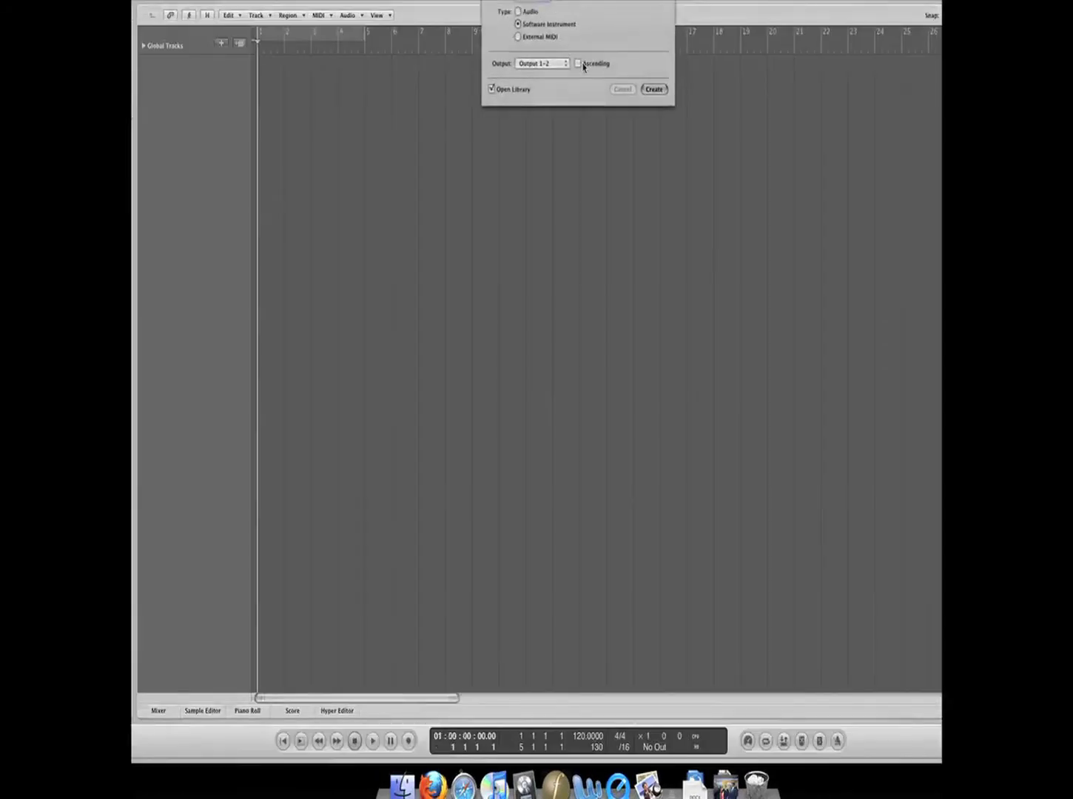
pyautogui.click(655, 90)
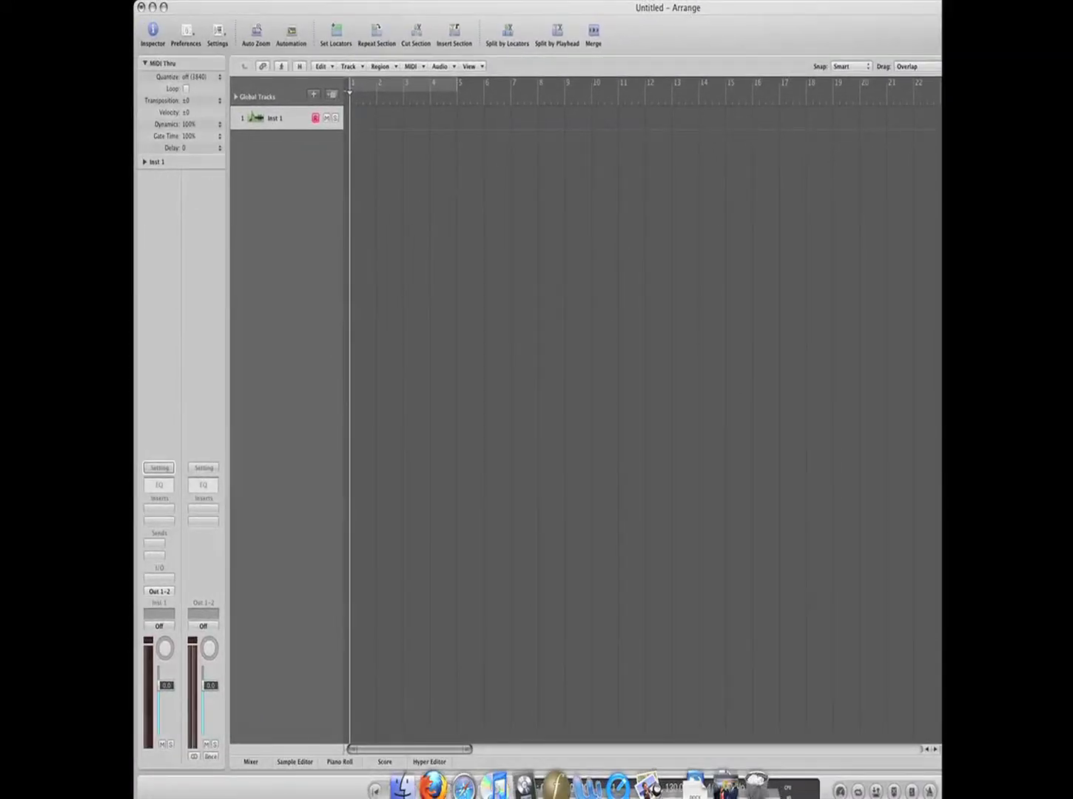
pyautogui.moveTo(935, 720); pyautogui.dragTo(930, 772)
# - Load the Bosendorfer Piano Club setting from Acoustic Pianos onto the first track and hide the library
pyautogui.click(786, 107)
pyautogui.click(851, 104)
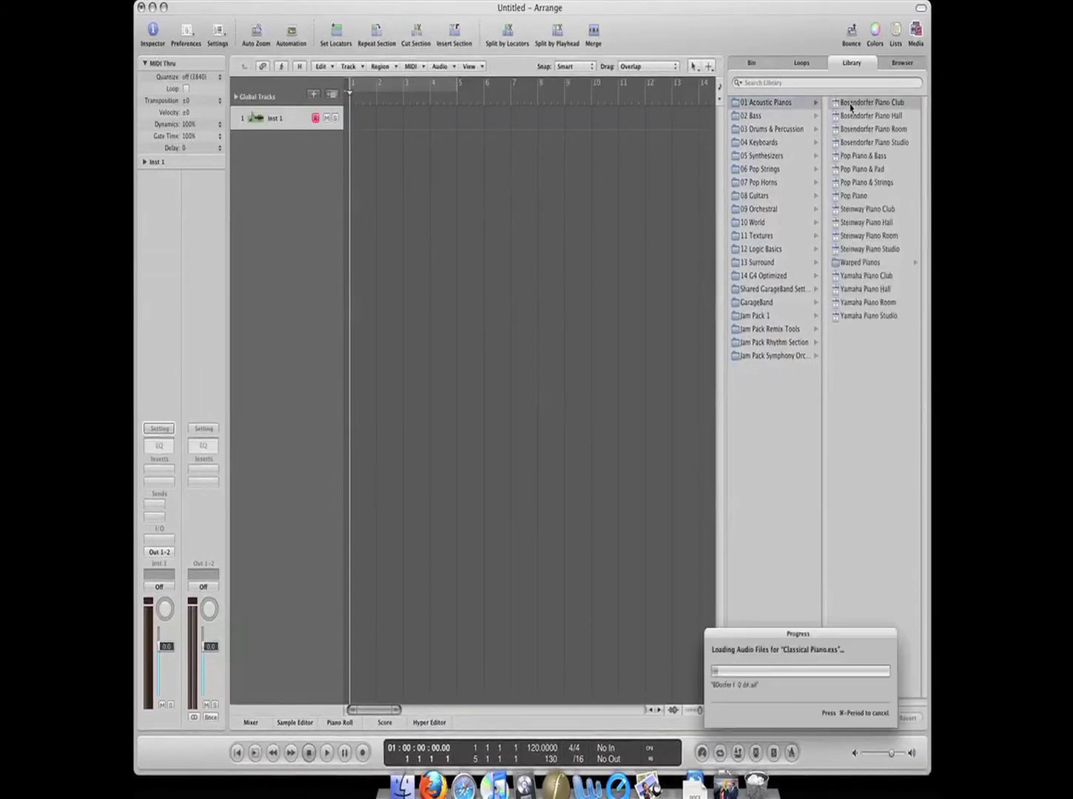
pyautogui.press('y')
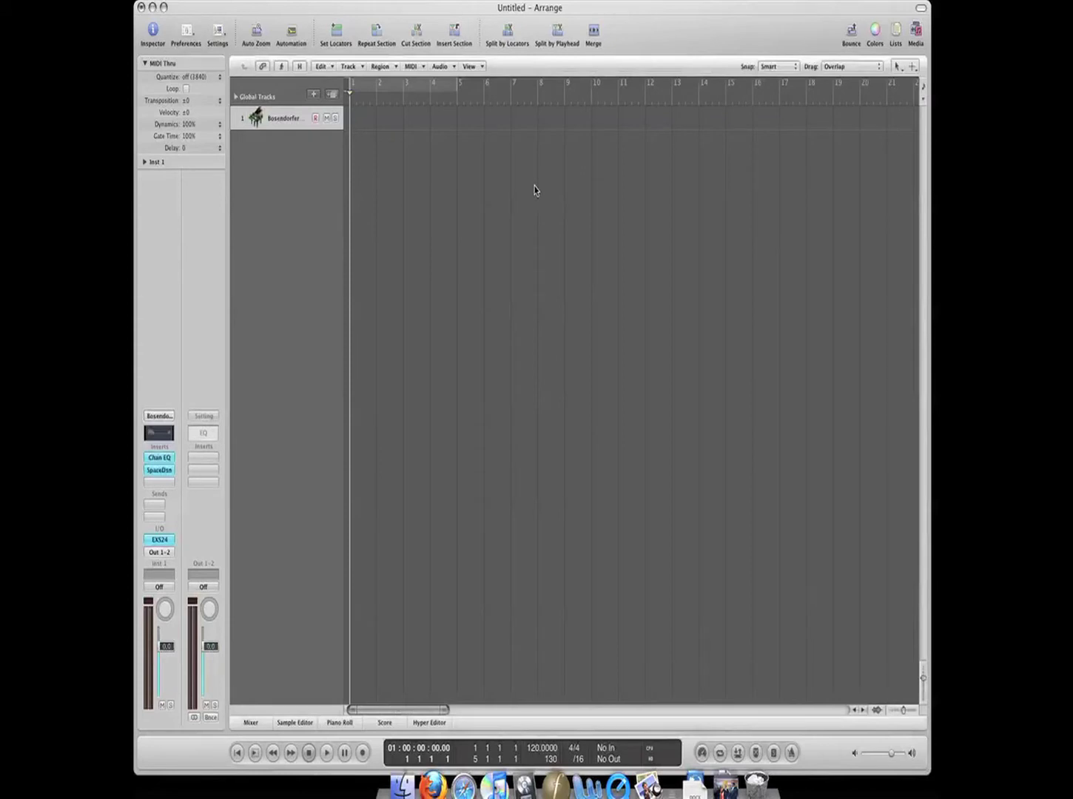
# - Record a piano take of about five bars from bar 1 and play it back in the Piano Roll
pyautogui.press('r')
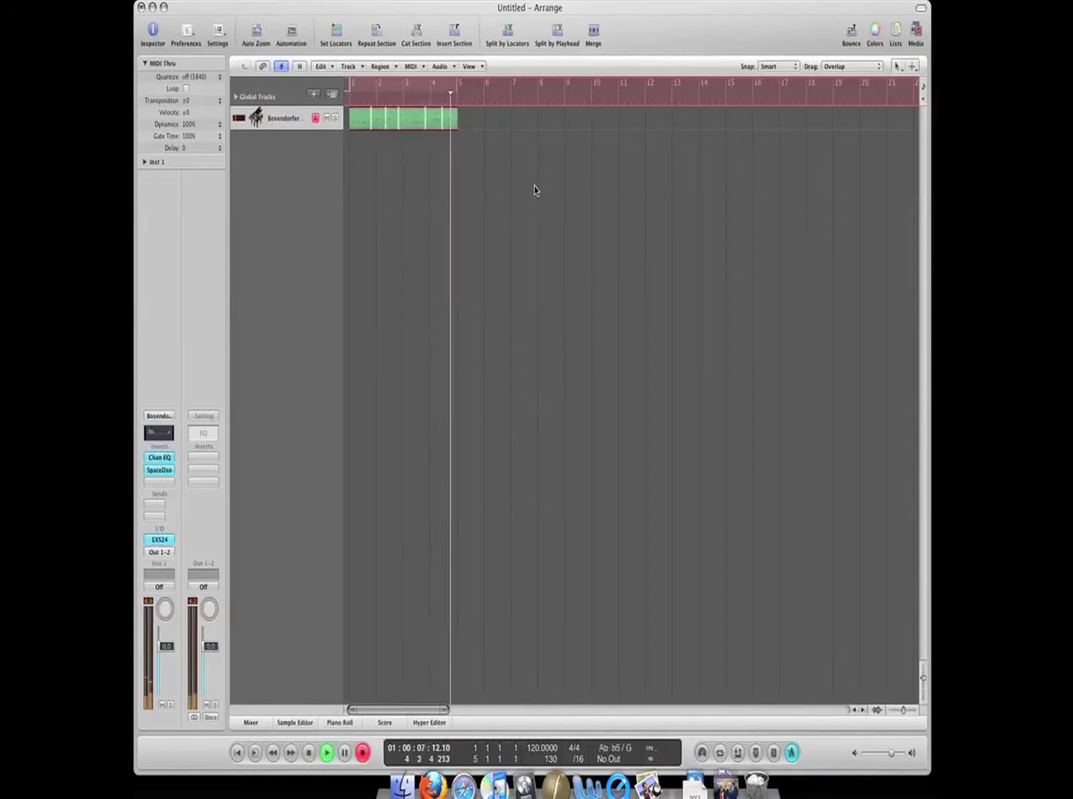
pyautogui.press('space')
pyautogui.press('Return')
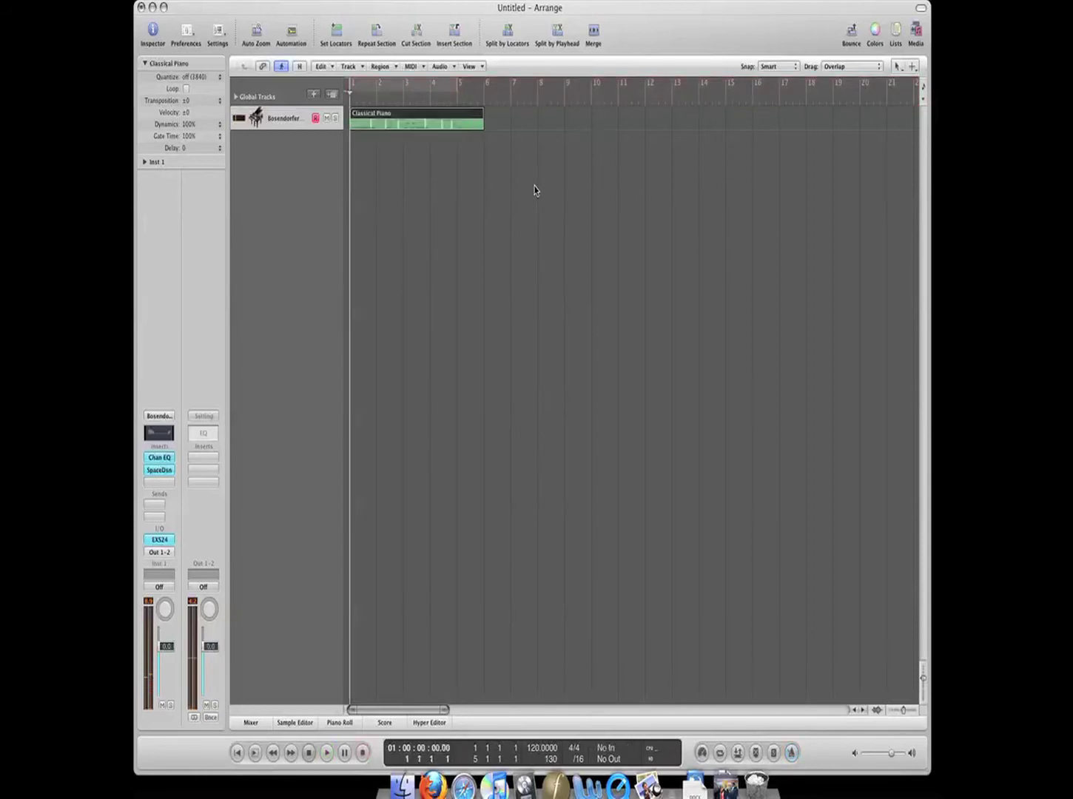
pyautogui.press('p')
pyautogui.press('space')
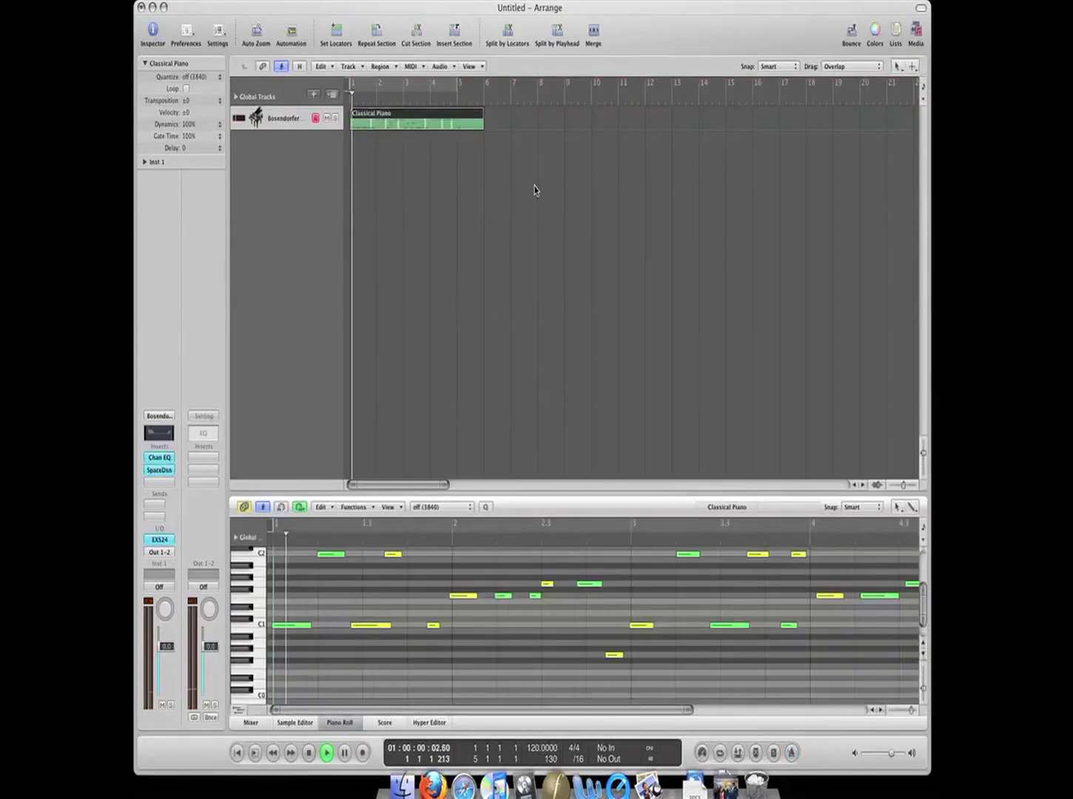
pyautogui.press('z')
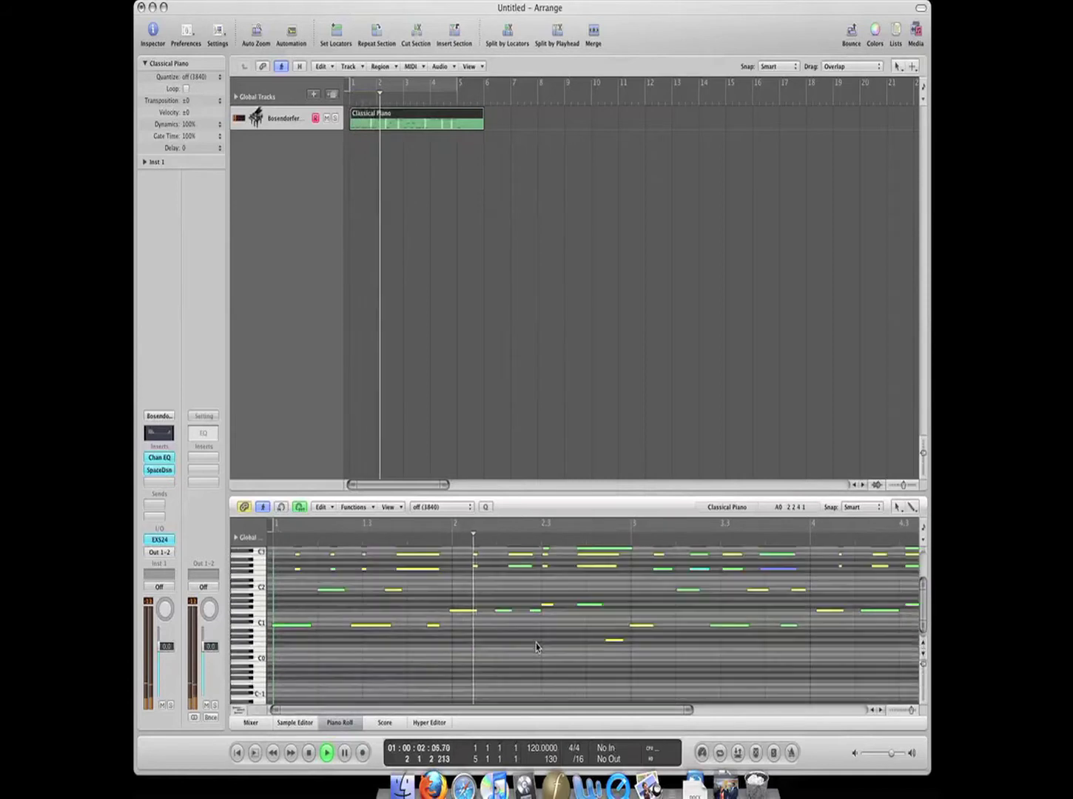
pyautogui.scroll(3, 537, 648)
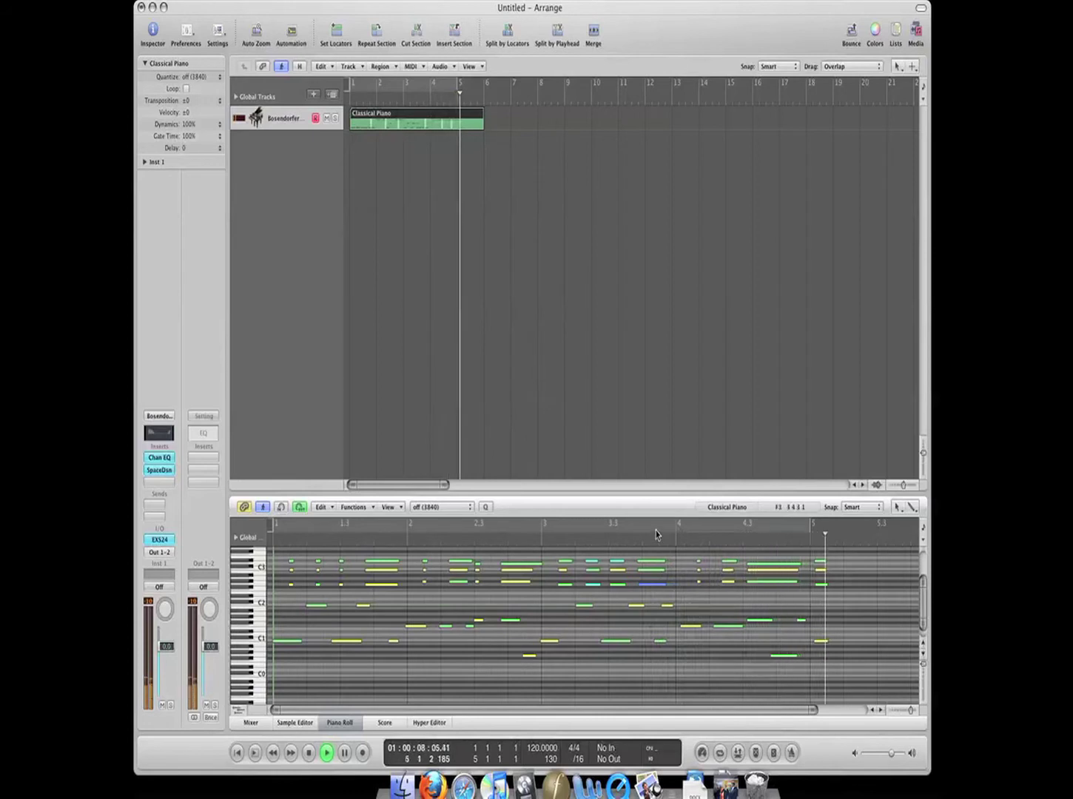
# - Close the Piano Roll and delete the recorded piano take
pyautogui.press('p')
pyautogui.moveTo(563, 190); pyautogui.dragTo(407, 104)
pyautogui.press('Delete')
# - Record a piano part of about five bars on the Bosendorfer track from bar 1, and return to the start
pyautogui.press('Return')
pyautogui.press('r')
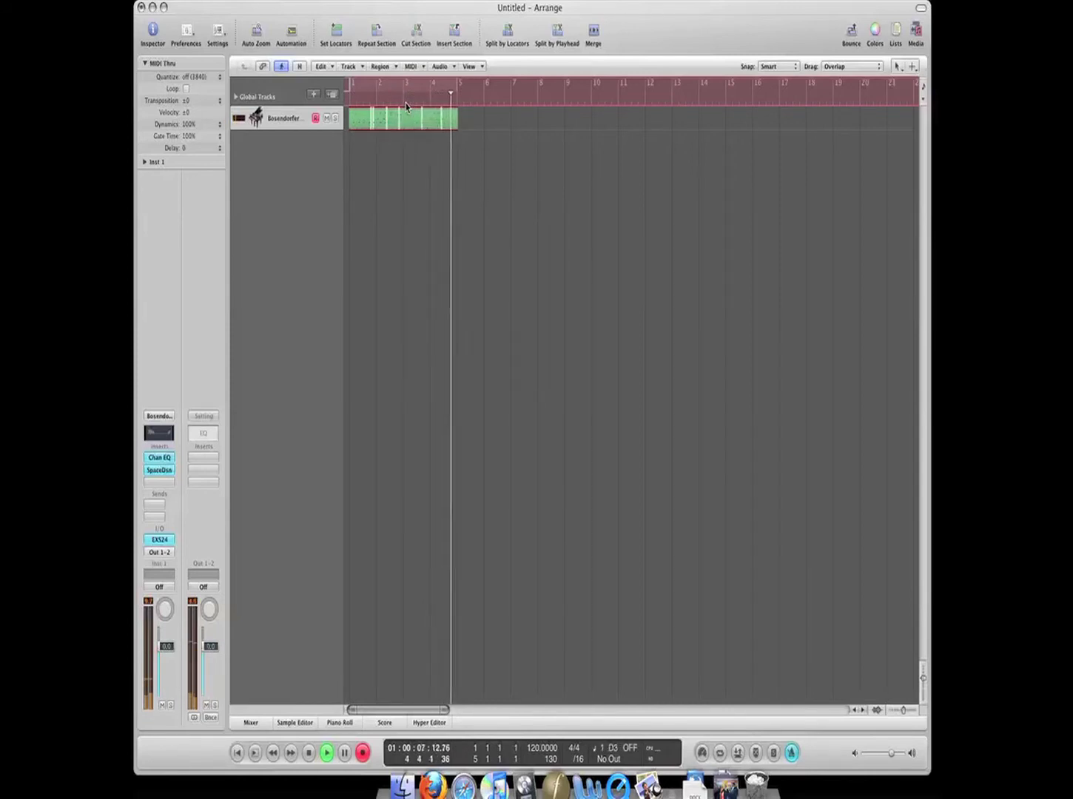
pyautogui.press('space')
pyautogui.press('Return')
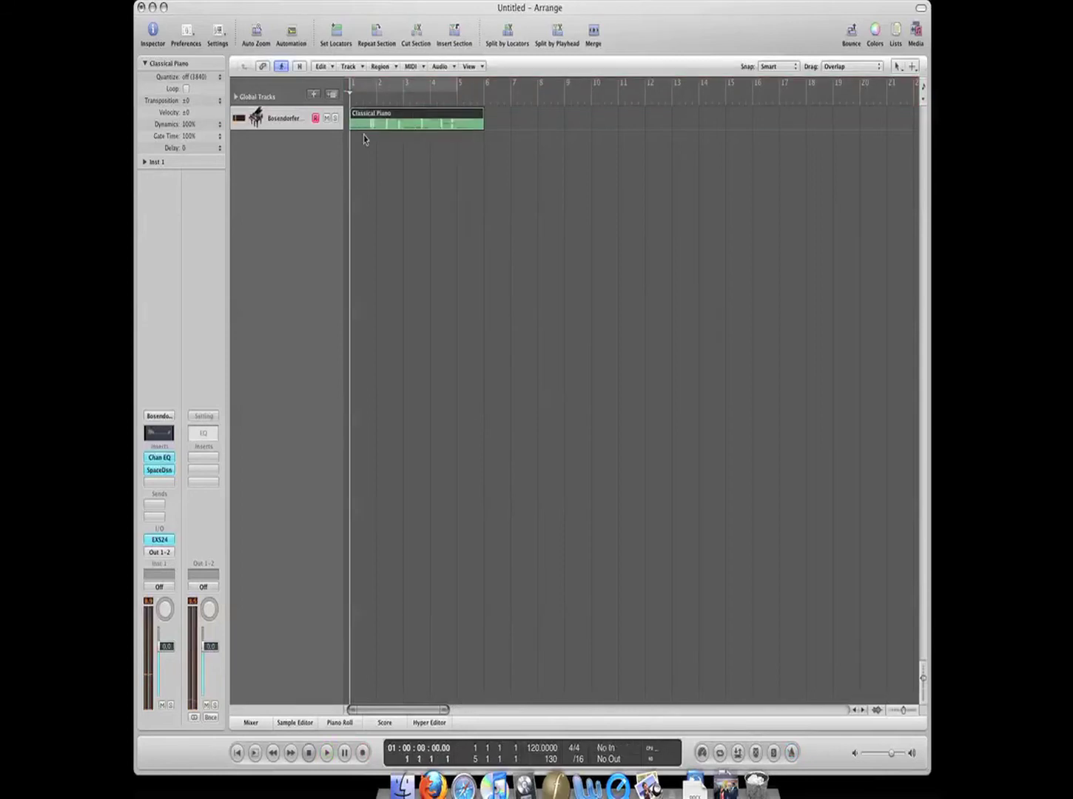
# - Show the piano region in the Piano Roll, quantize it to 1/16-Note and play it
pyautogui.press('p')
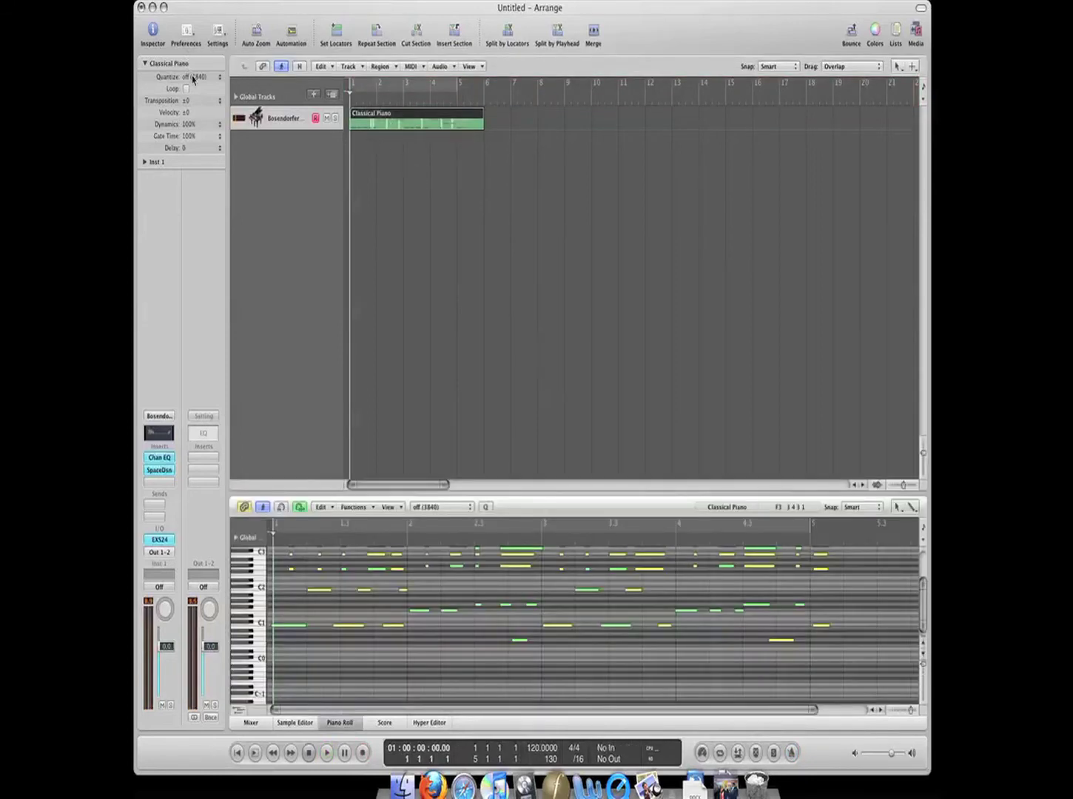
pyautogui.click(196, 77)
pyautogui.click(202, 9)
pyautogui.press('space')
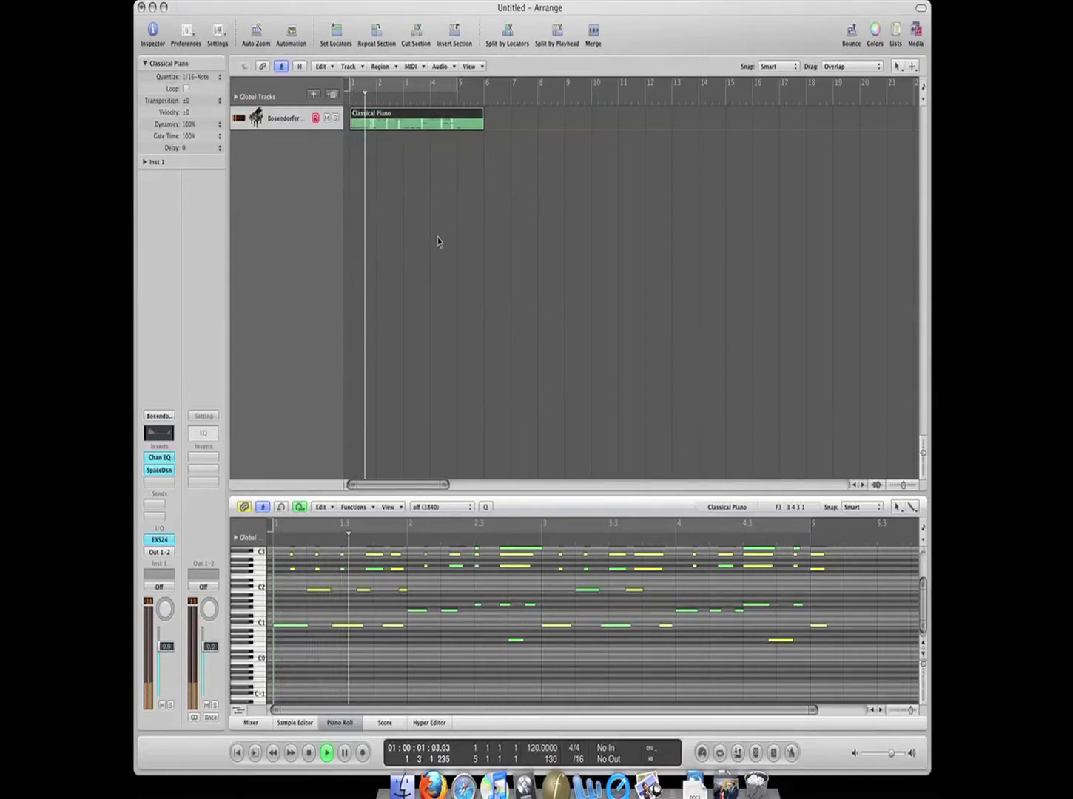
# - Add a second software instrument track and load Subby Bass from the Electric Bass settings onto it
pyautogui.doubleClick(297, 177)
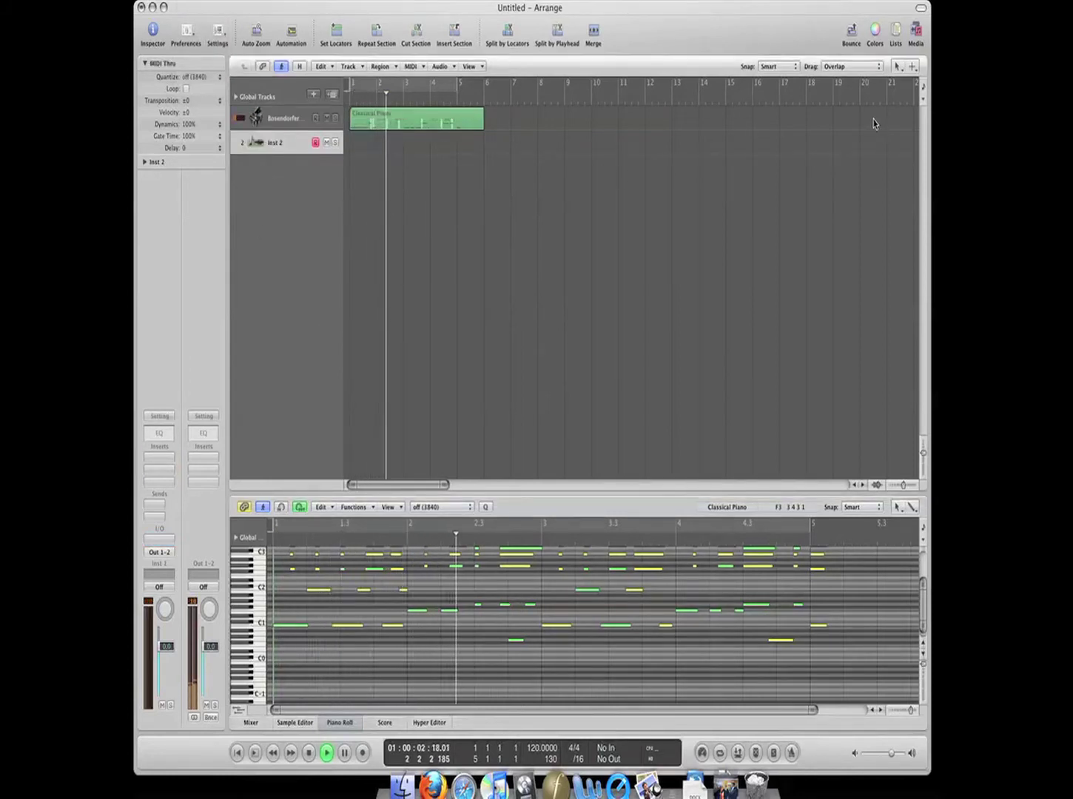
pyautogui.press('y')
pyautogui.click(809, 115)
pyautogui.click(855, 118)
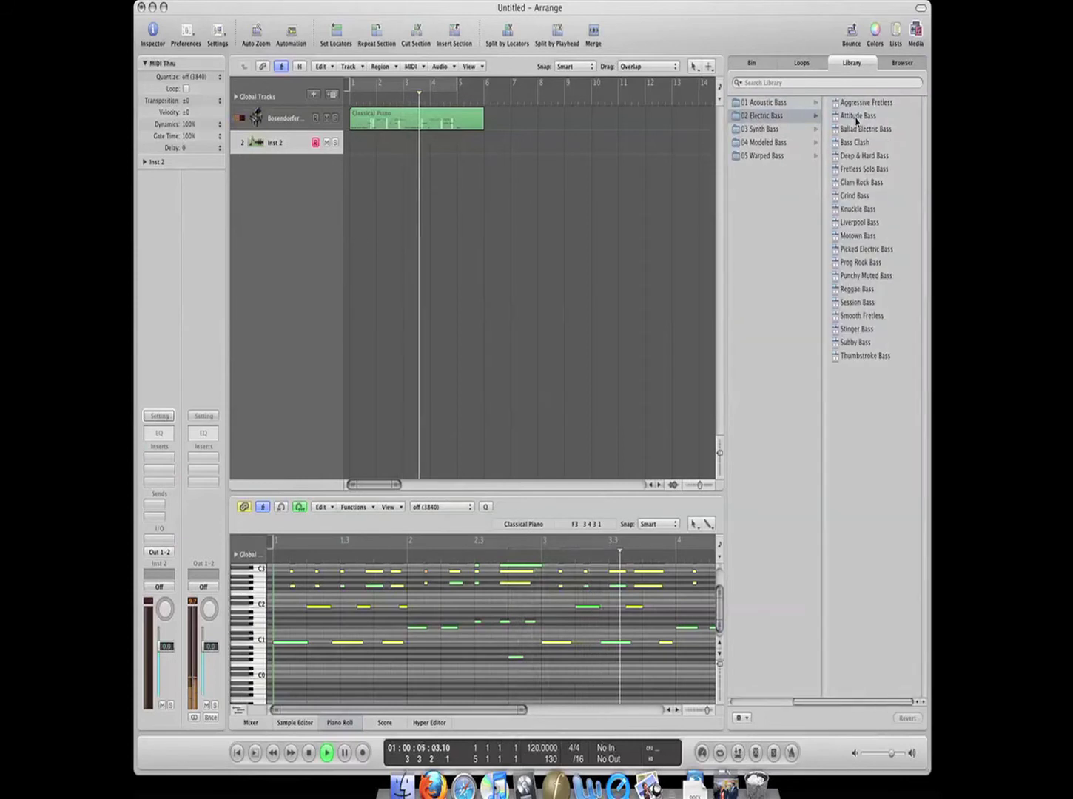
pyautogui.click(855, 342)
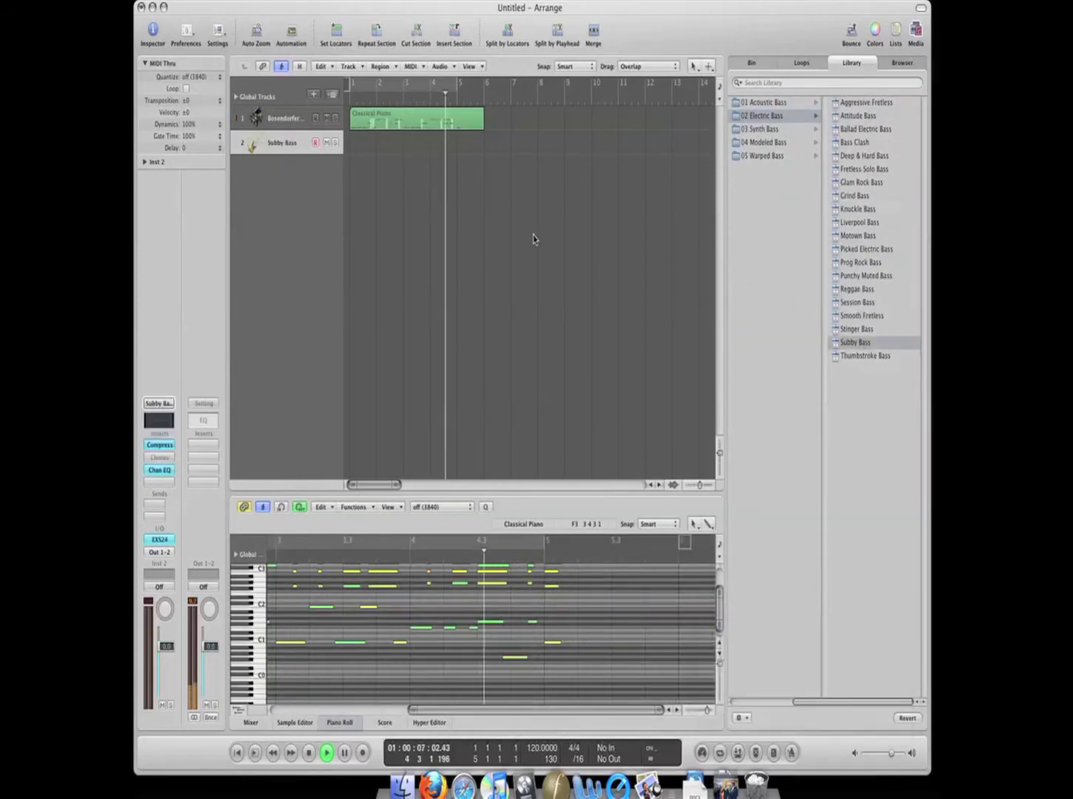
pyautogui.press('y')
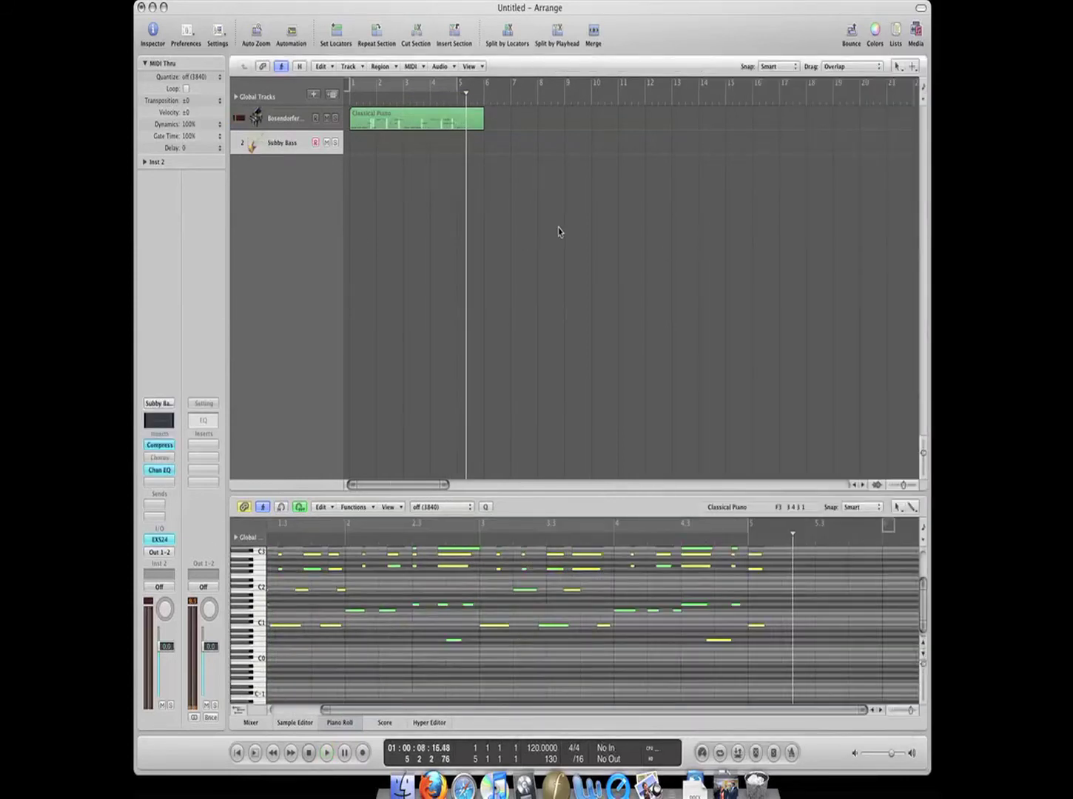
# - Record a bass line of about five bars on the Subby Bass track from bar 1 and play back its second half
pyautogui.press('r')
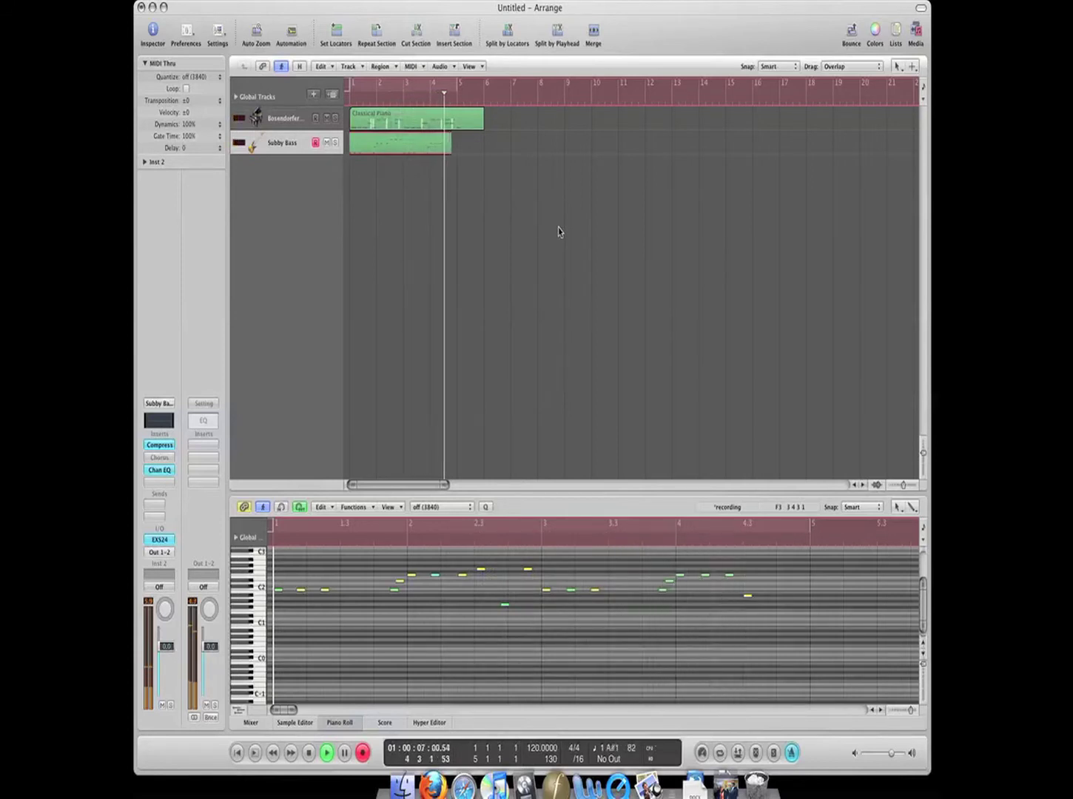
pyautogui.press('space')
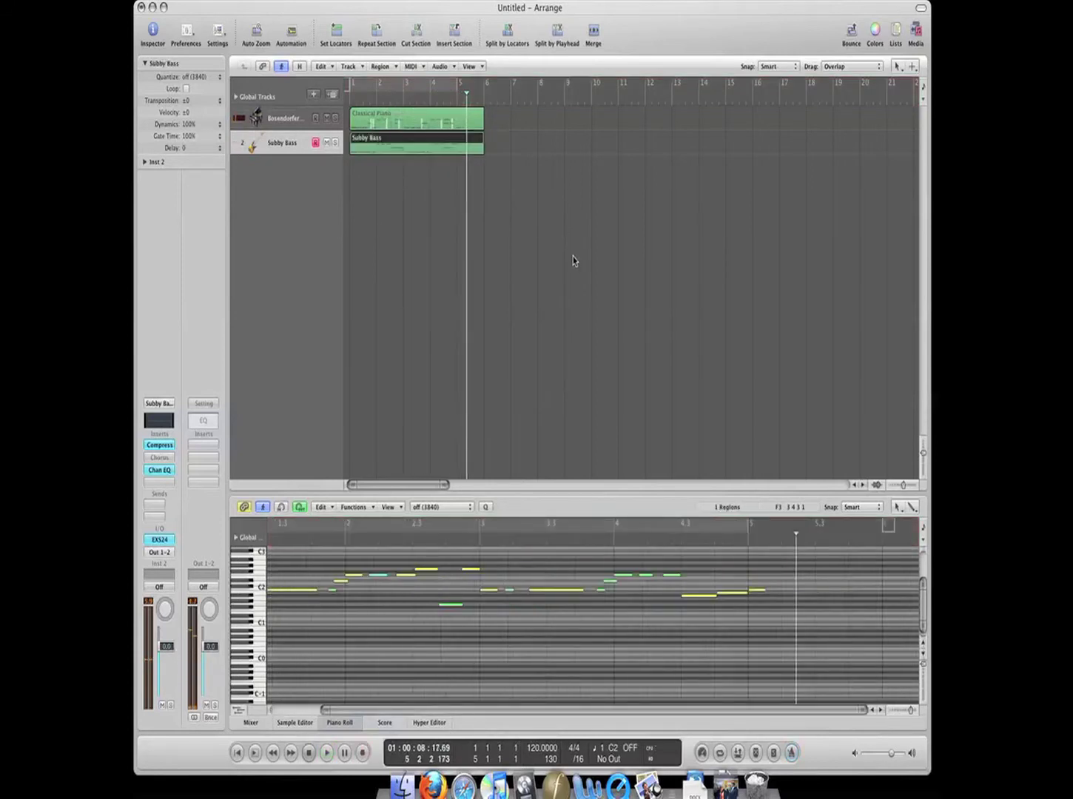
pyautogui.doubleClick(555, 537)
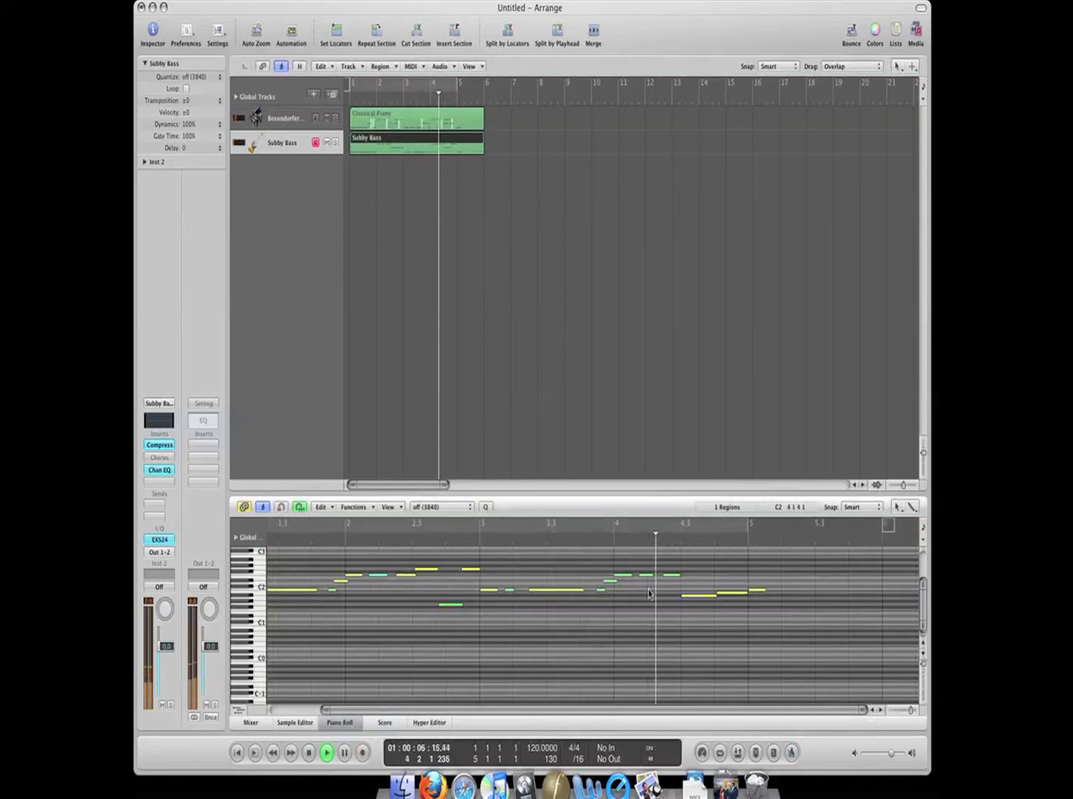
# - Repitch the two bass notes in the second half of bar 4 to match the low and high notes ending bar 2
pyautogui.moveTo(698, 600); pyautogui.dragTo(736, 574)
pyautogui.click(753, 591)
pyautogui.press('space')
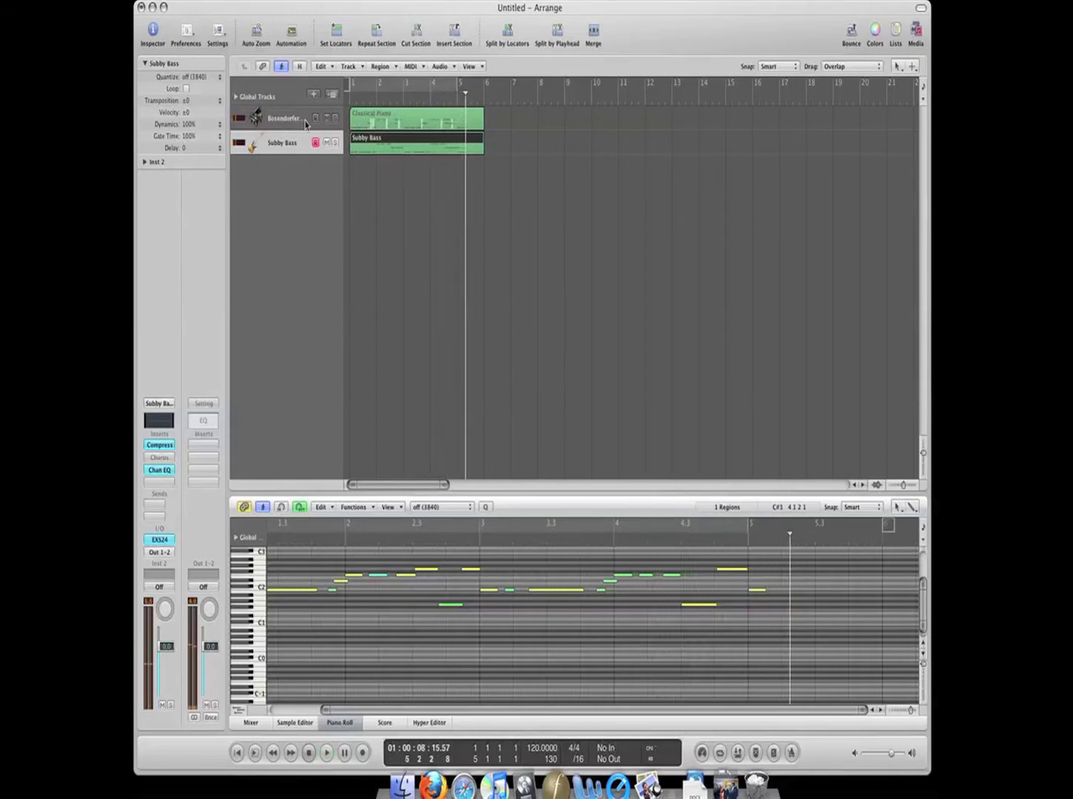
# - Add two more software instrument tracks below the Subby Bass track
pyautogui.click(313, 94)
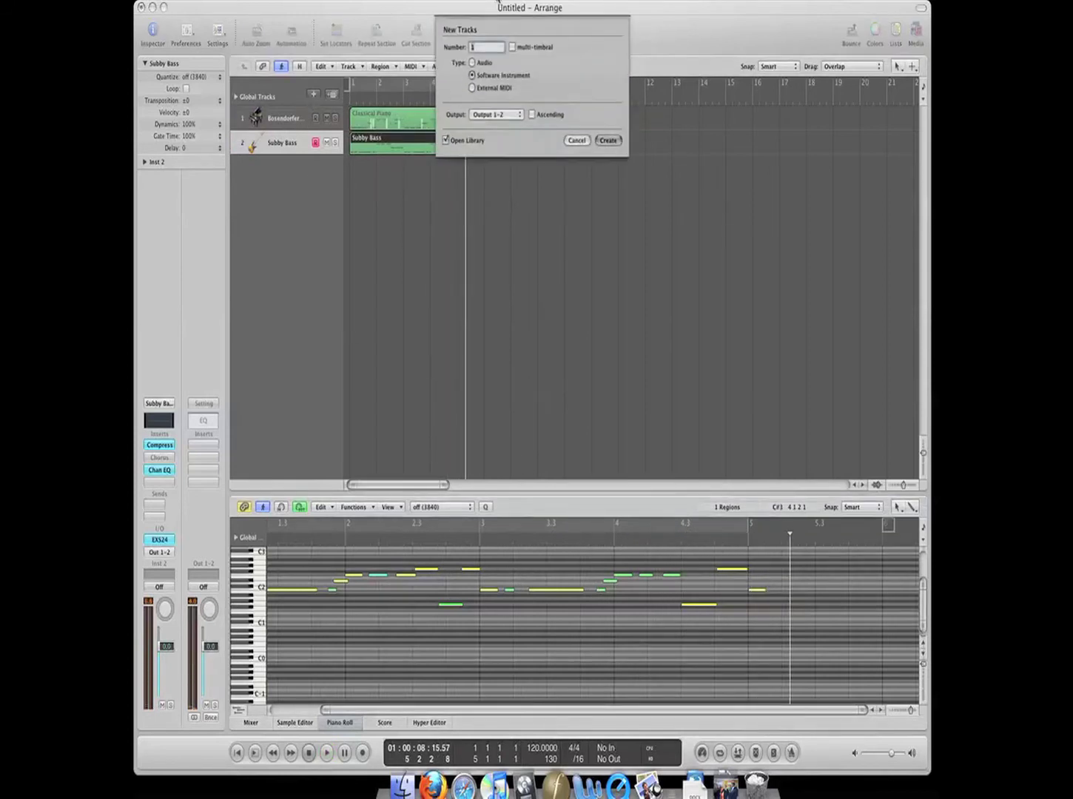
pyautogui.press('Return')
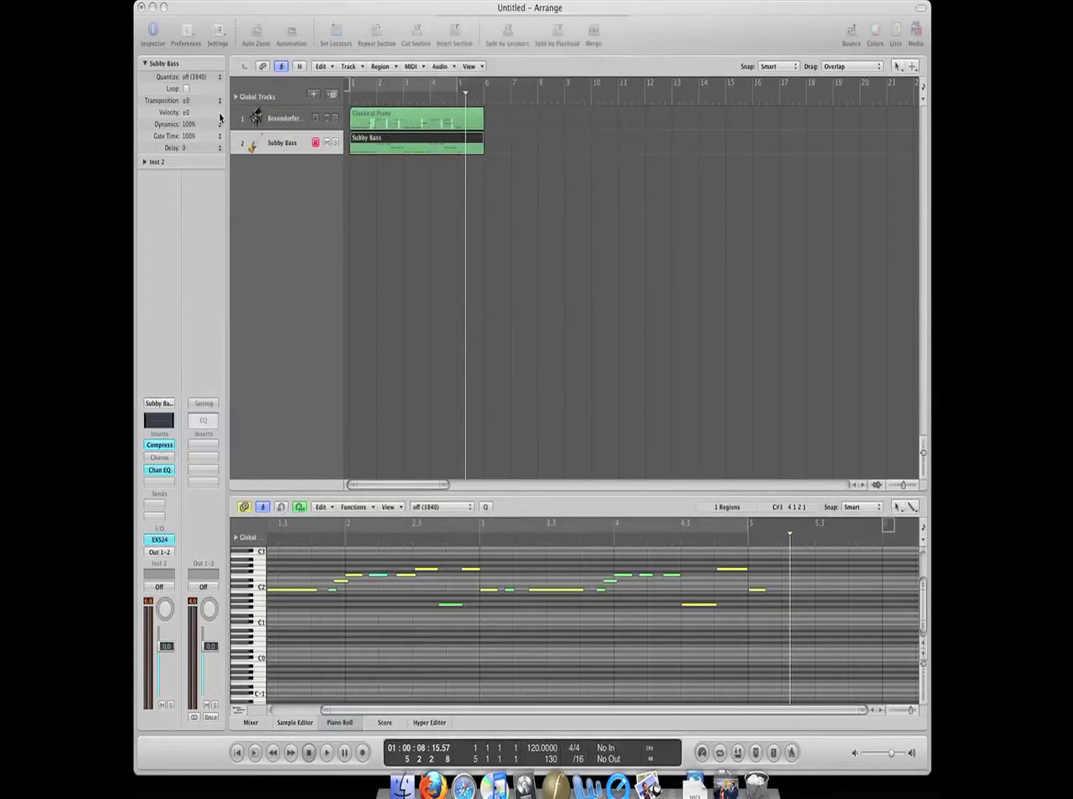
pyautogui.click(548, 98)
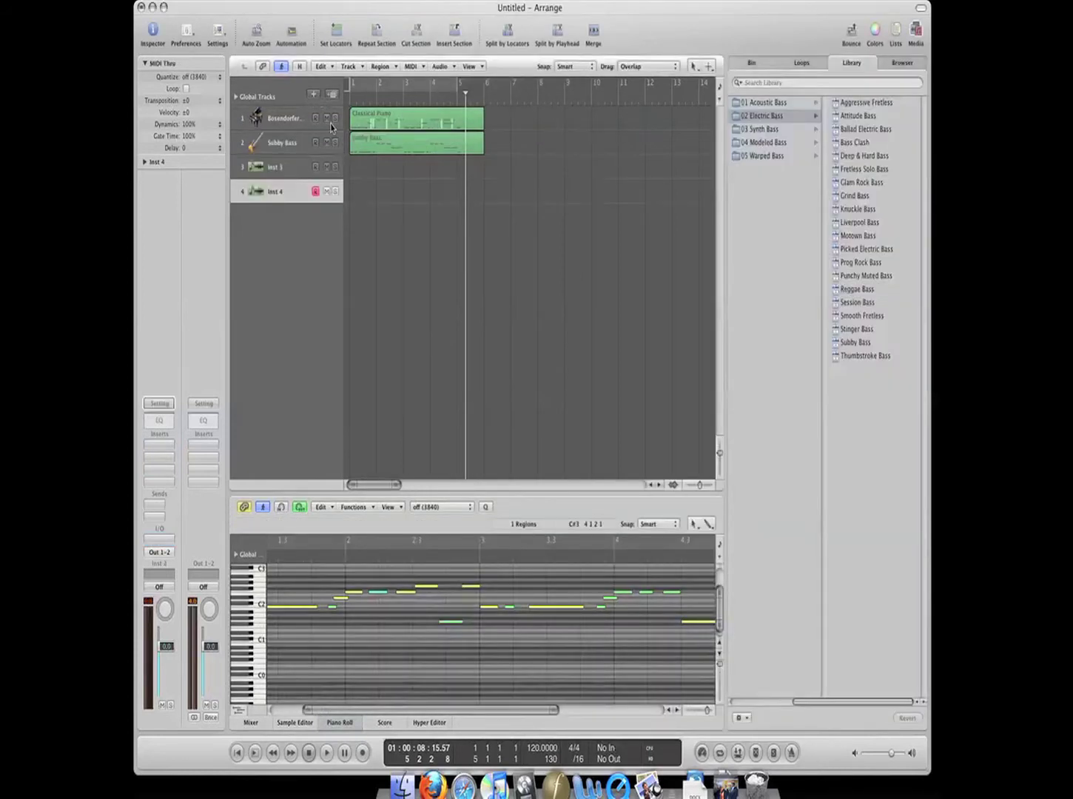
# - Add one audio track below the instrument tracks and hide the Arrange window's toolbar
pyautogui.click(314, 98)
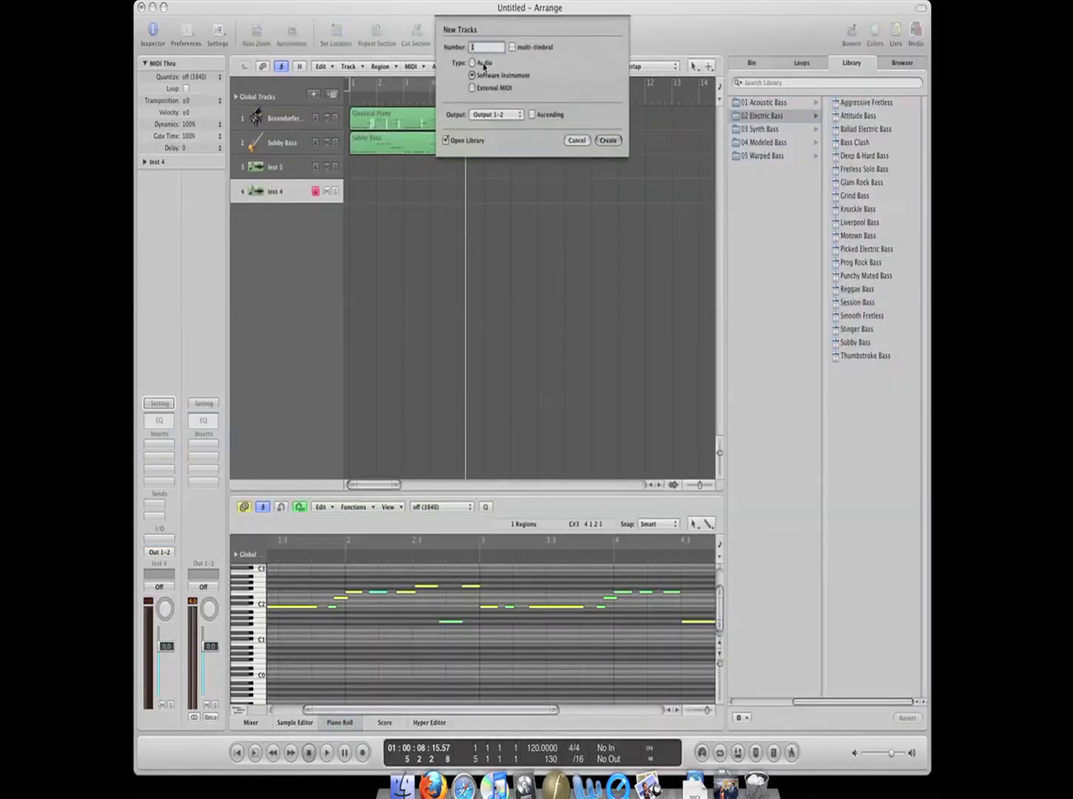
pyautogui.click(484, 64)
pyautogui.click(608, 203)
pyautogui.click(921, 7)
# - Load Hip Hop Strings from the Pop Strings settings onto track 3 and return the playhead to bar 1
pyautogui.click(269, 131)
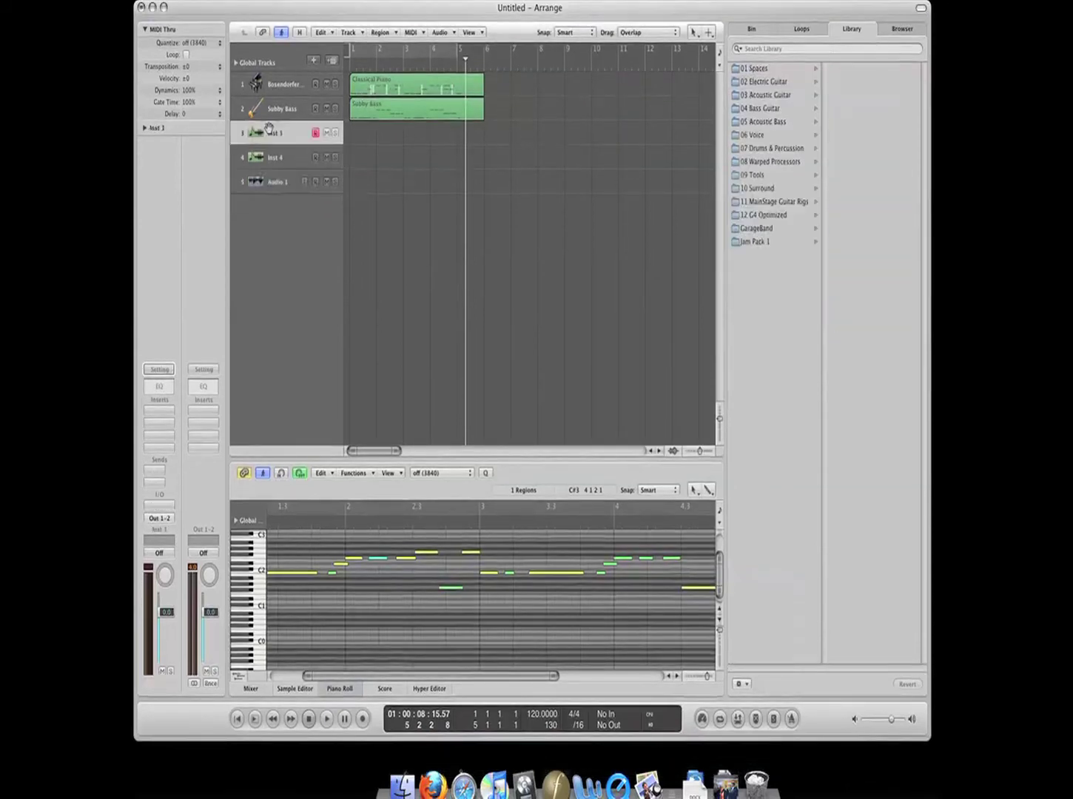
pyautogui.click(766, 123)
pyautogui.click(763, 148)
pyautogui.click(763, 135)
pyautogui.click(860, 69)
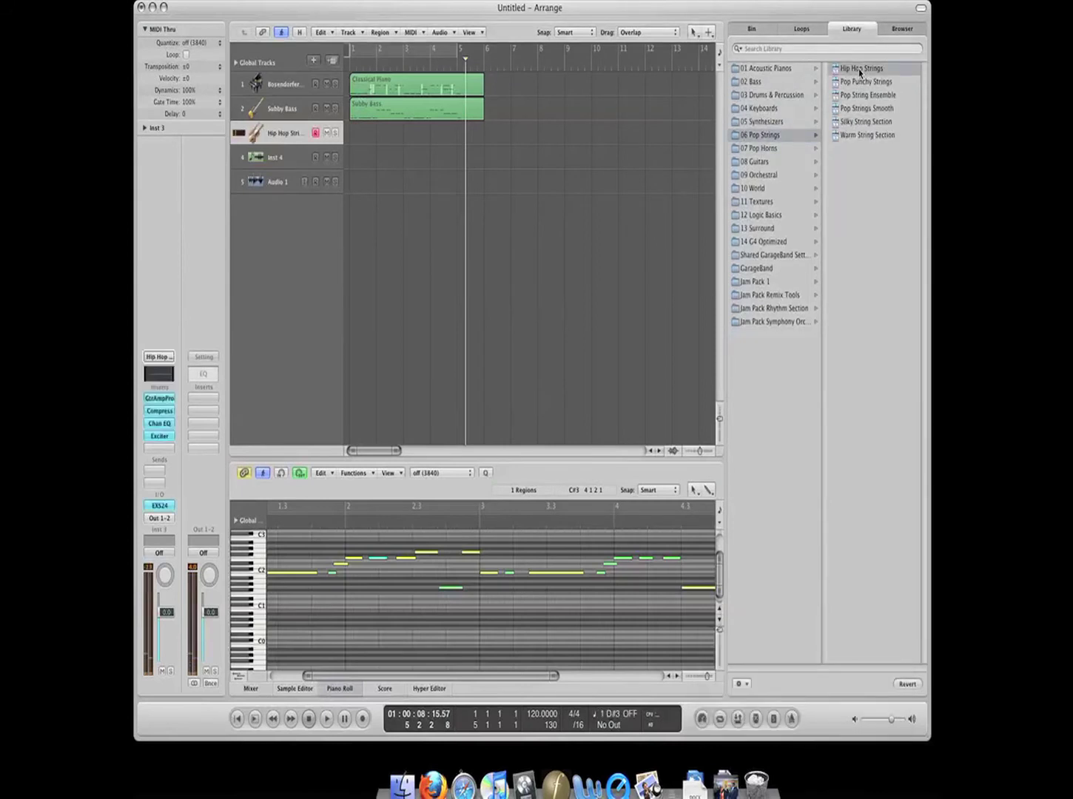
pyautogui.press('space')
pyautogui.press('Return')
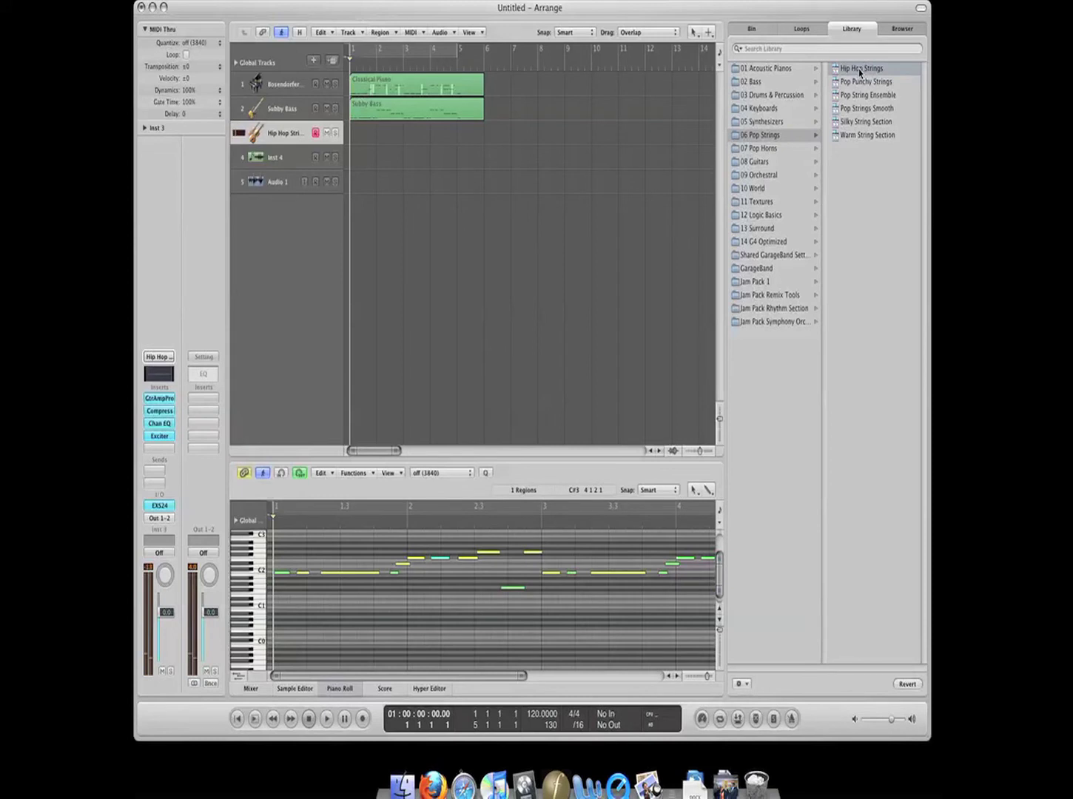
# - Find Breaks Energy Beat 02 among the Processed, Grooving Beats loops, loop it on Audio 1 from bar 1 to bar 6, and play the arrangement
pyautogui.click(276, 178)
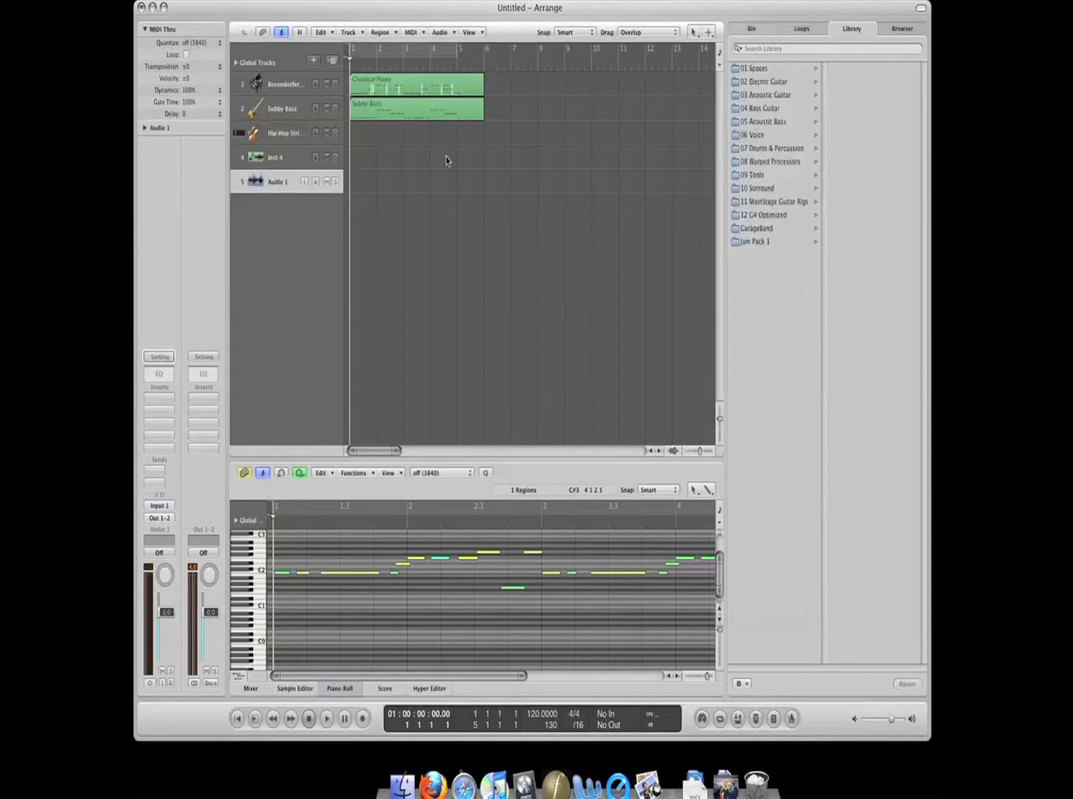
pyautogui.press('o')
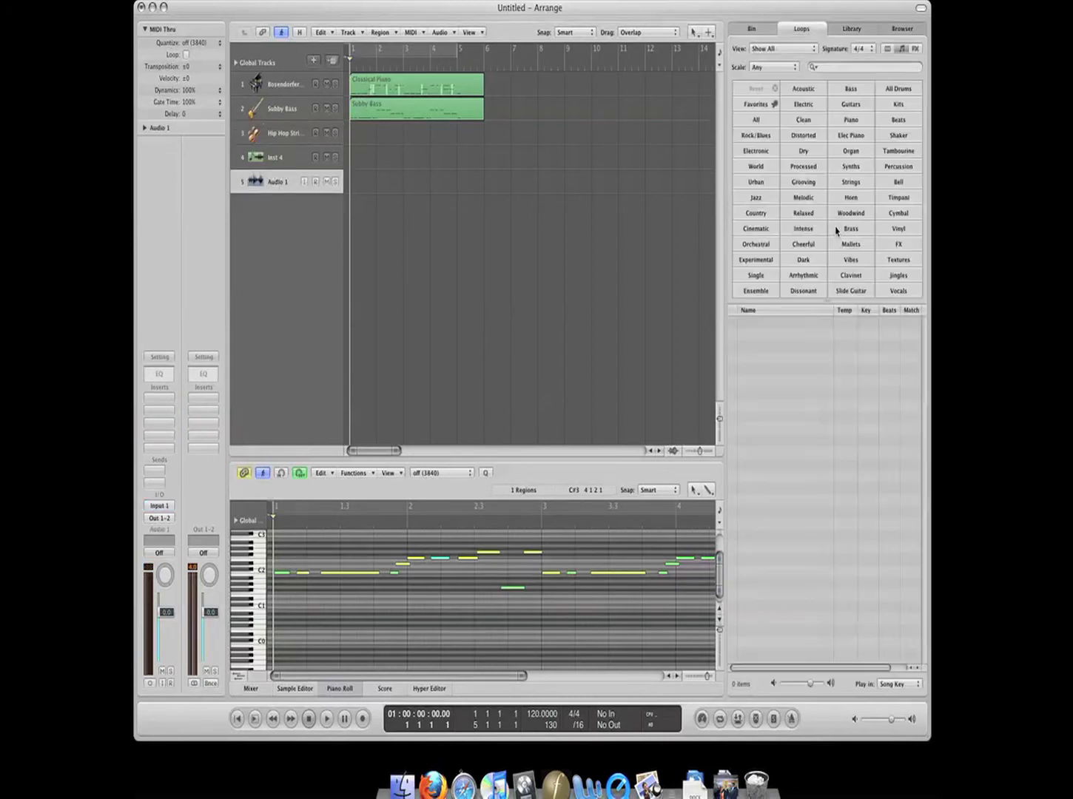
pyautogui.click(806, 182)
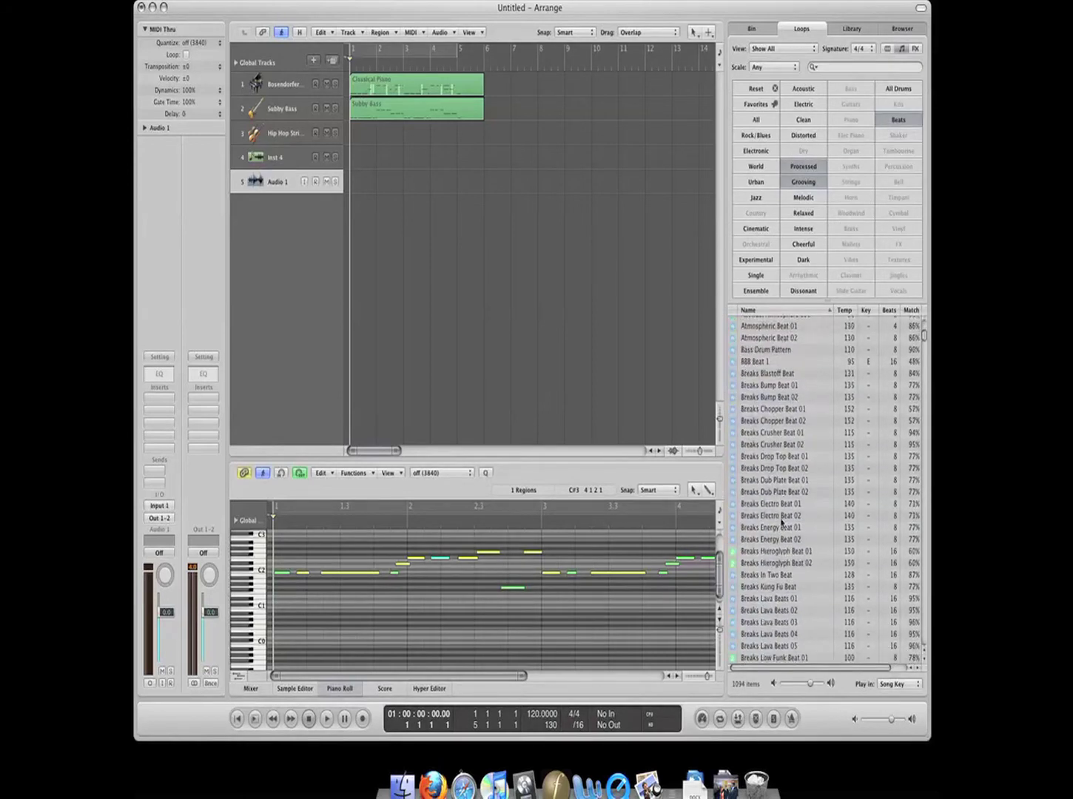
pyautogui.click(774, 540)
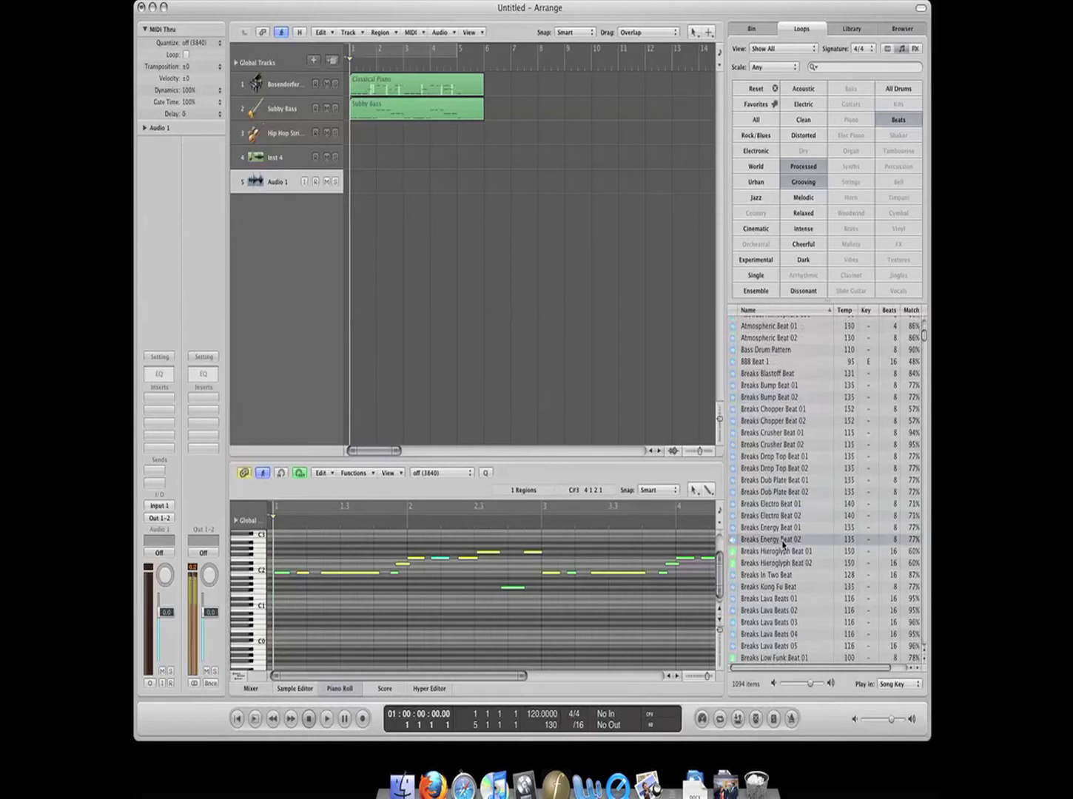
pyautogui.moveTo(793, 544); pyautogui.dragTo(489, 179)
pyautogui.press('space')
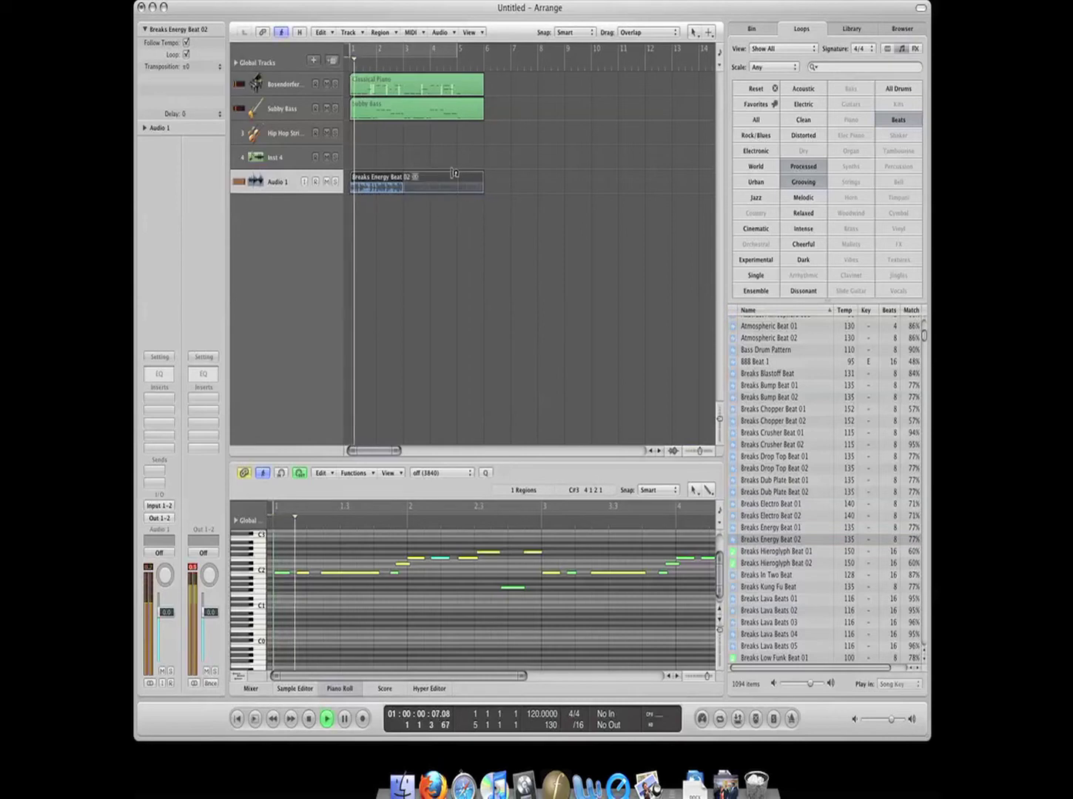
# - Select the Hip Hop Strings track and hide the library while the arrangement plays
pyautogui.click(453, 137)
pyautogui.press('y')
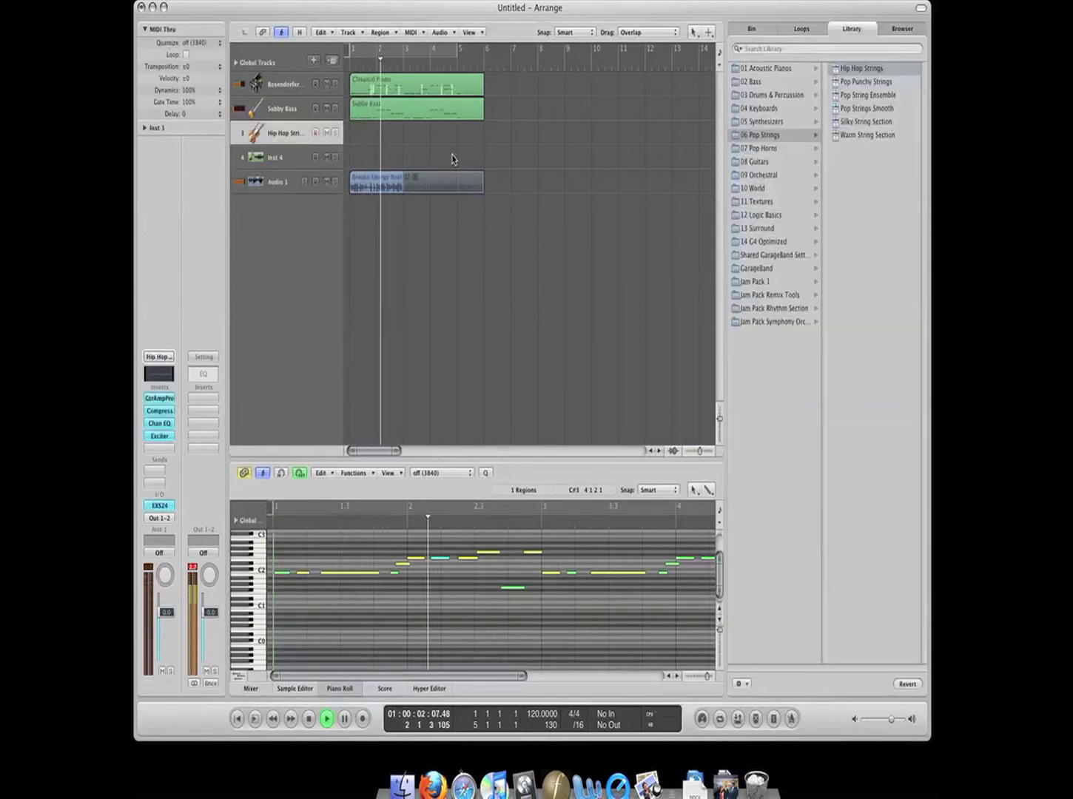
pyautogui.press('y')
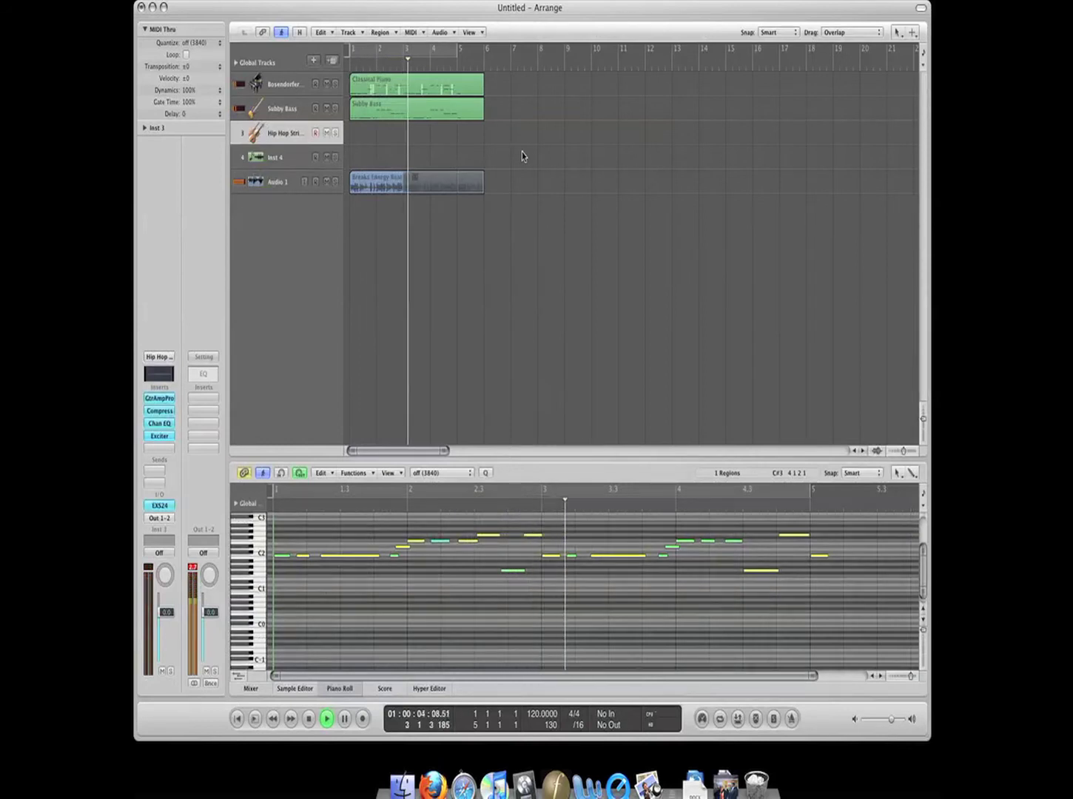
# - Record a strings part on the Hip Hop Strings track from bar 1 to about bar 5 and return the playhead to bar 1
pyautogui.press('space')
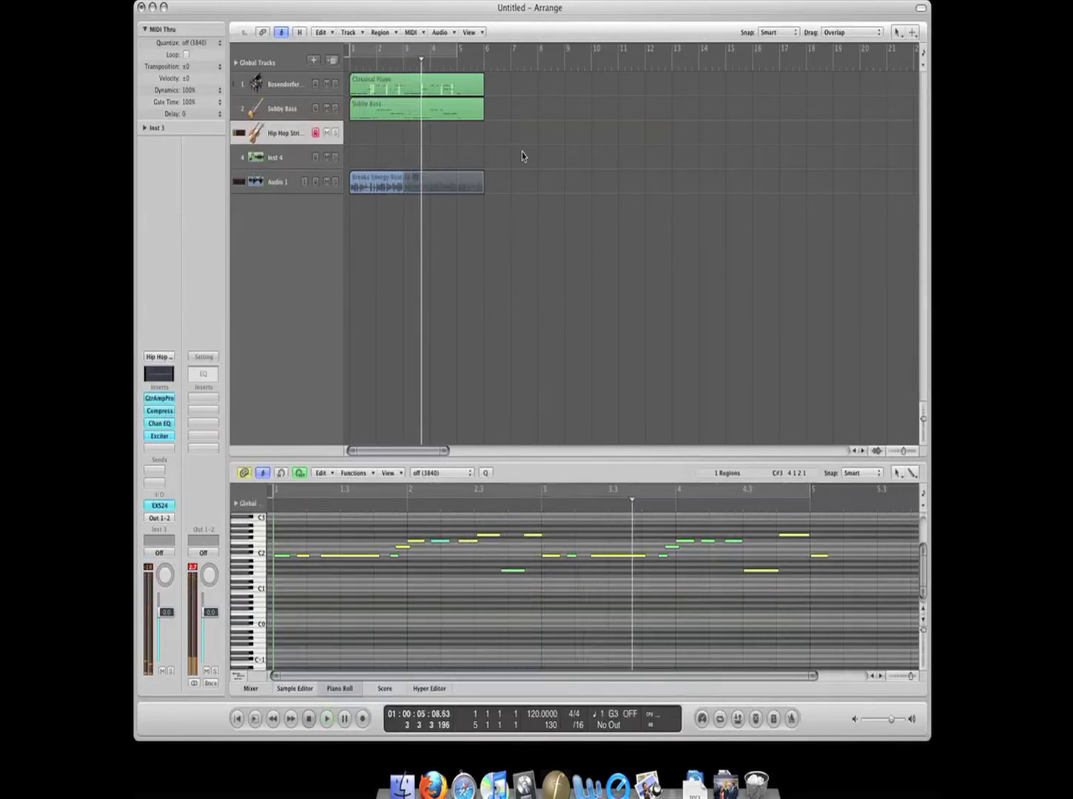
pyautogui.press('r')
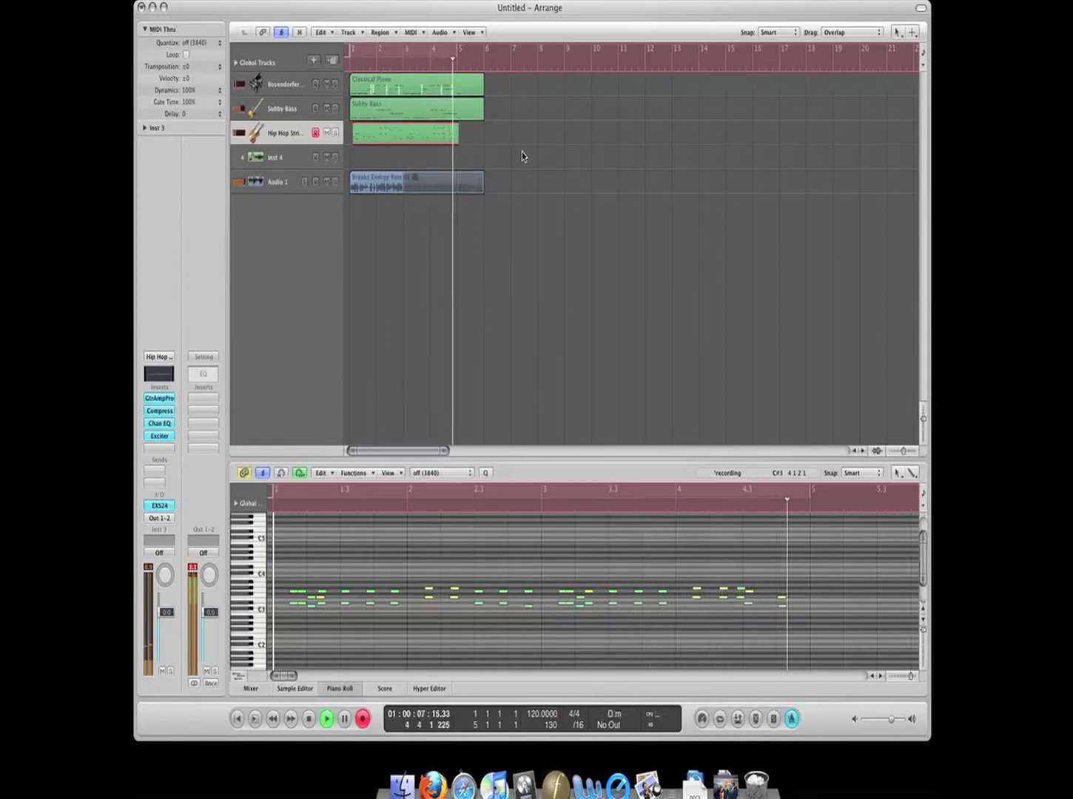
pyautogui.press('space')
pyautogui.press('Return')
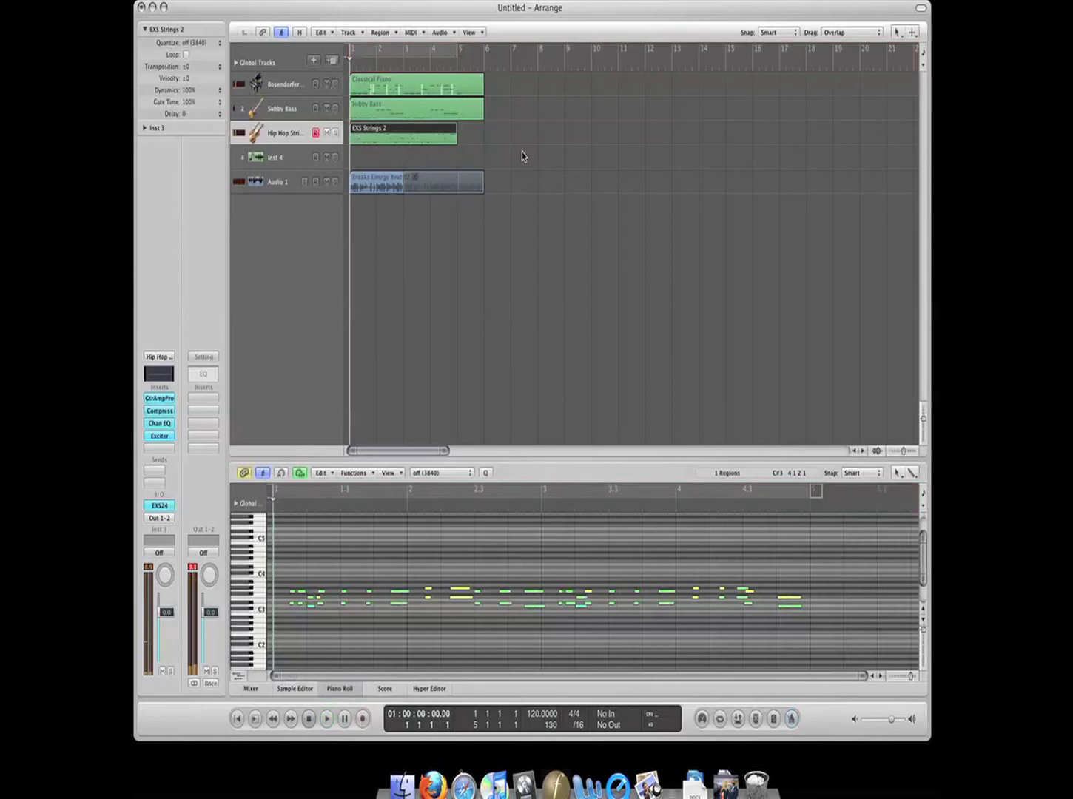
# - Load the Analog Swell setting from Synthesizers, Synth Pads onto the empty instrument track 4
pyautogui.click(286, 158)
pyautogui.press('y')
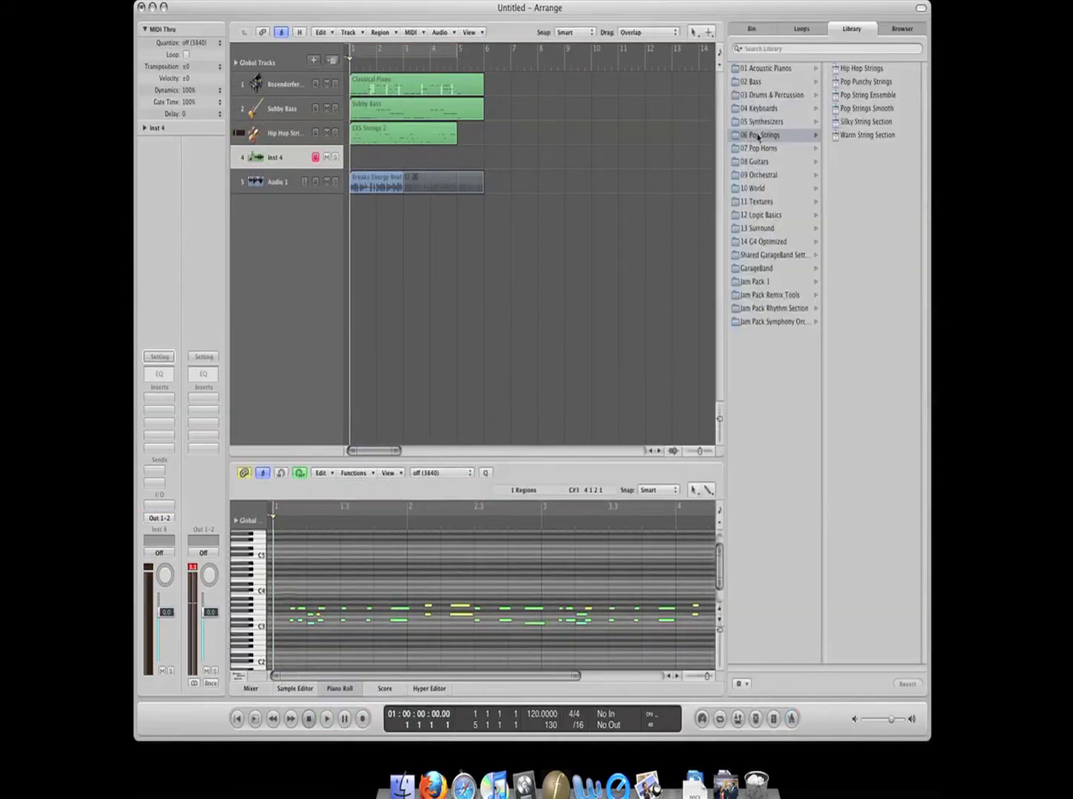
pyautogui.click(766, 121)
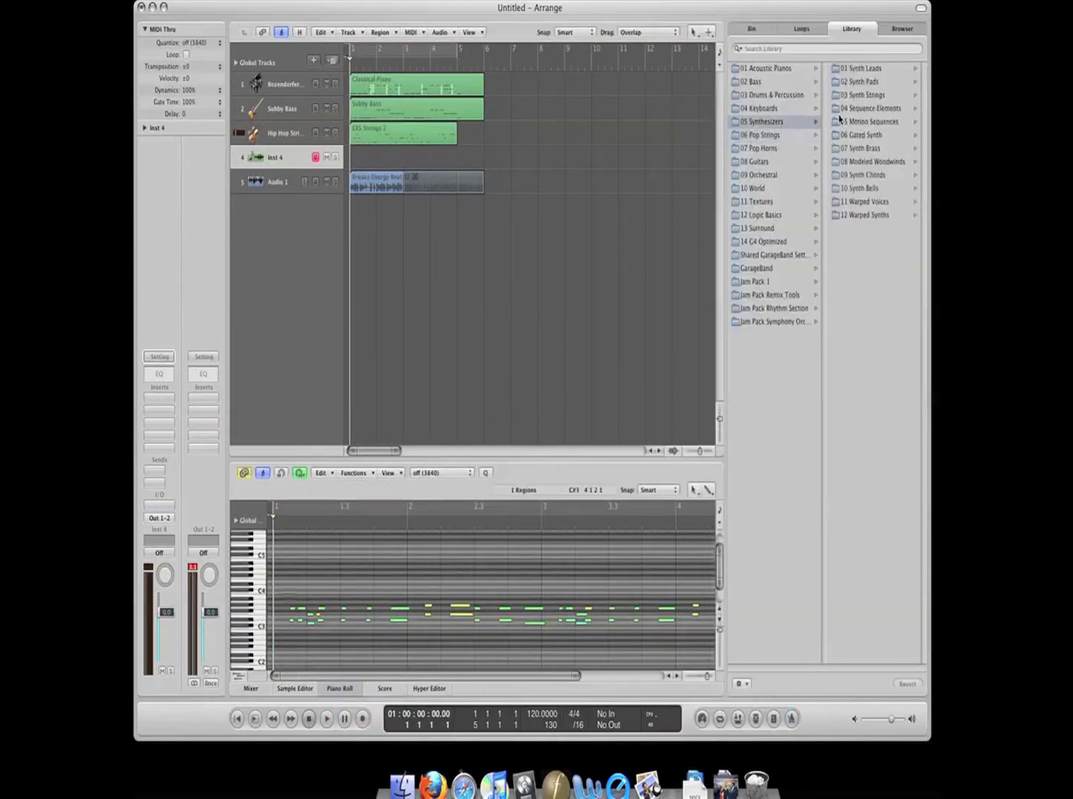
pyautogui.click(852, 82)
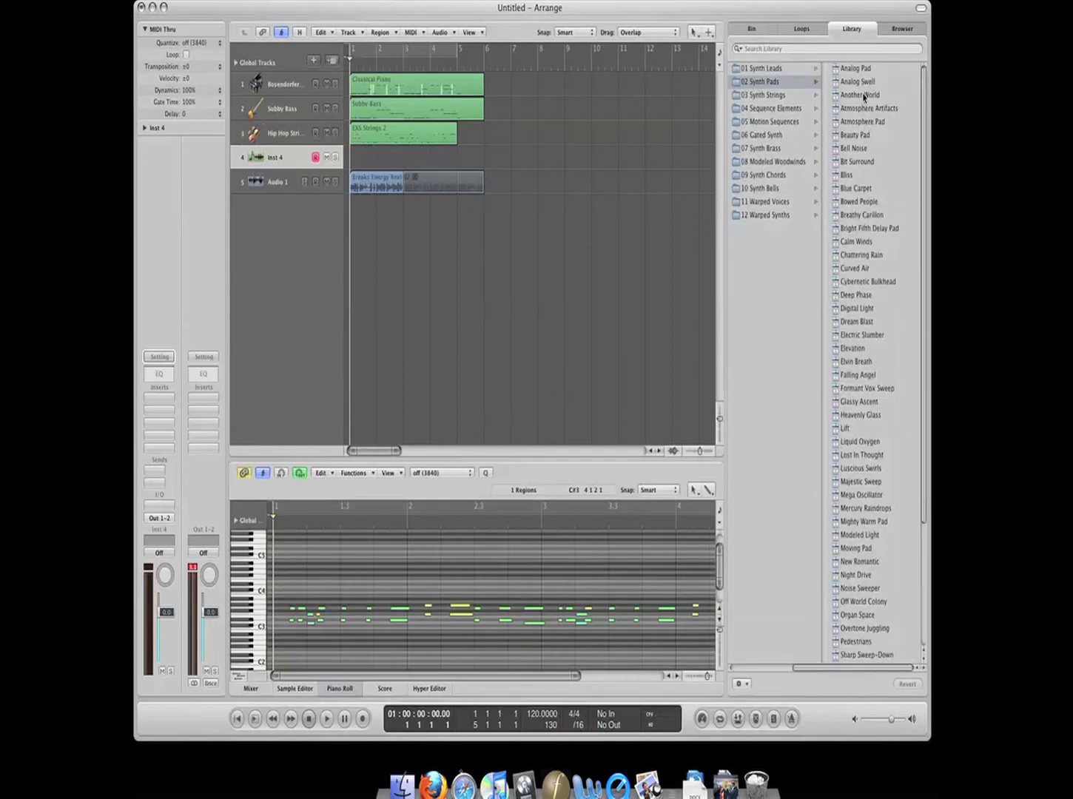
pyautogui.click(863, 84)
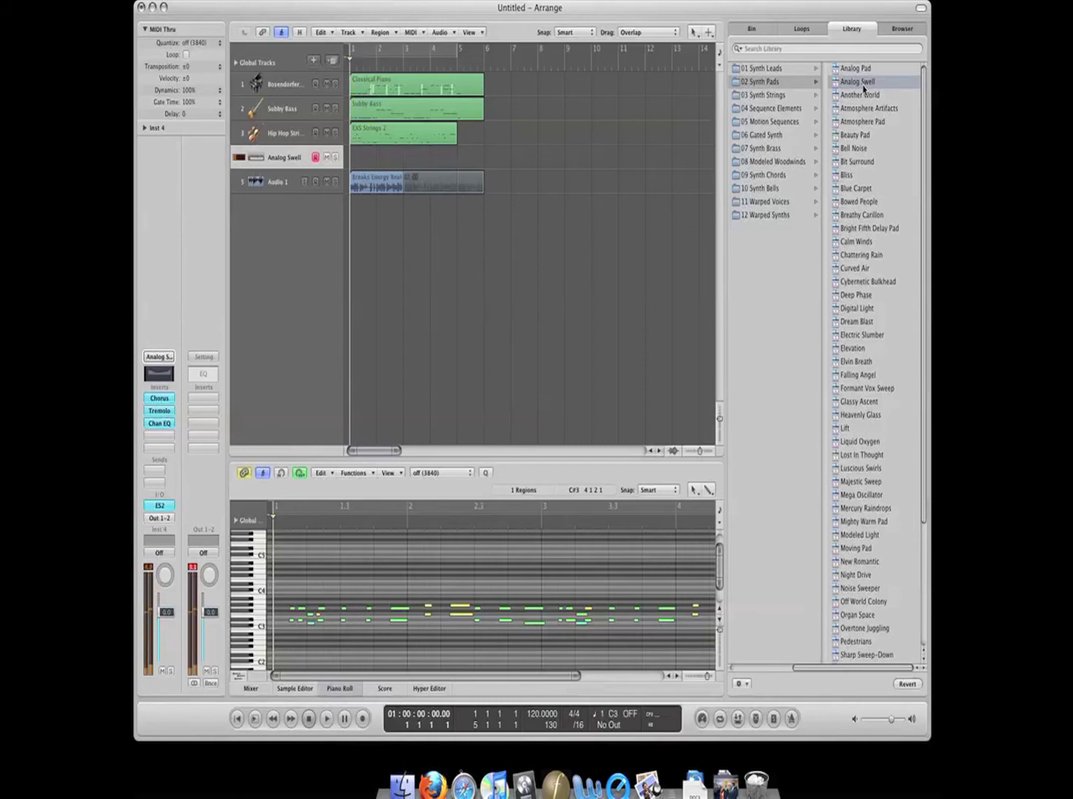
# - Record a pad part on the Analog Swell track from bar 1 to bar 6 and return the playhead to bar 1
pyautogui.press('r')
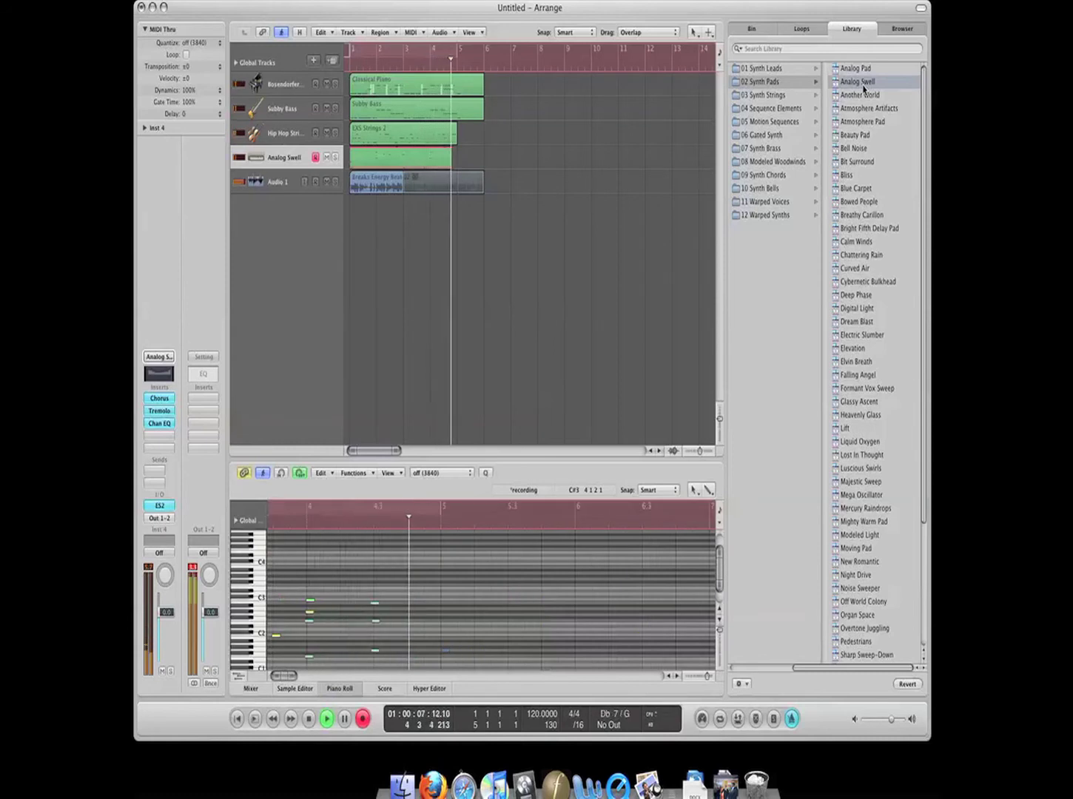
pyautogui.press('space')
pyautogui.press('Return')
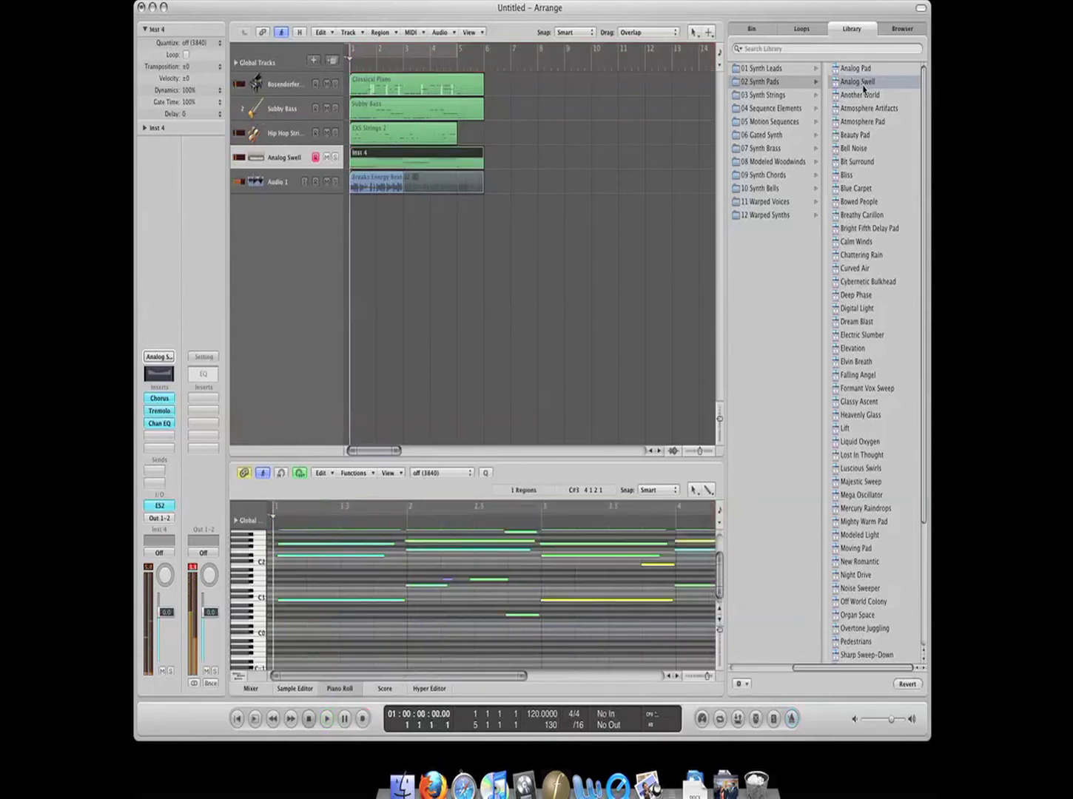
# - Hide the library and play the new Analog Swell region in solo while viewing its notes in the Piano Roll
pyautogui.press('y')
pyautogui.press('s')
pyautogui.press('space')
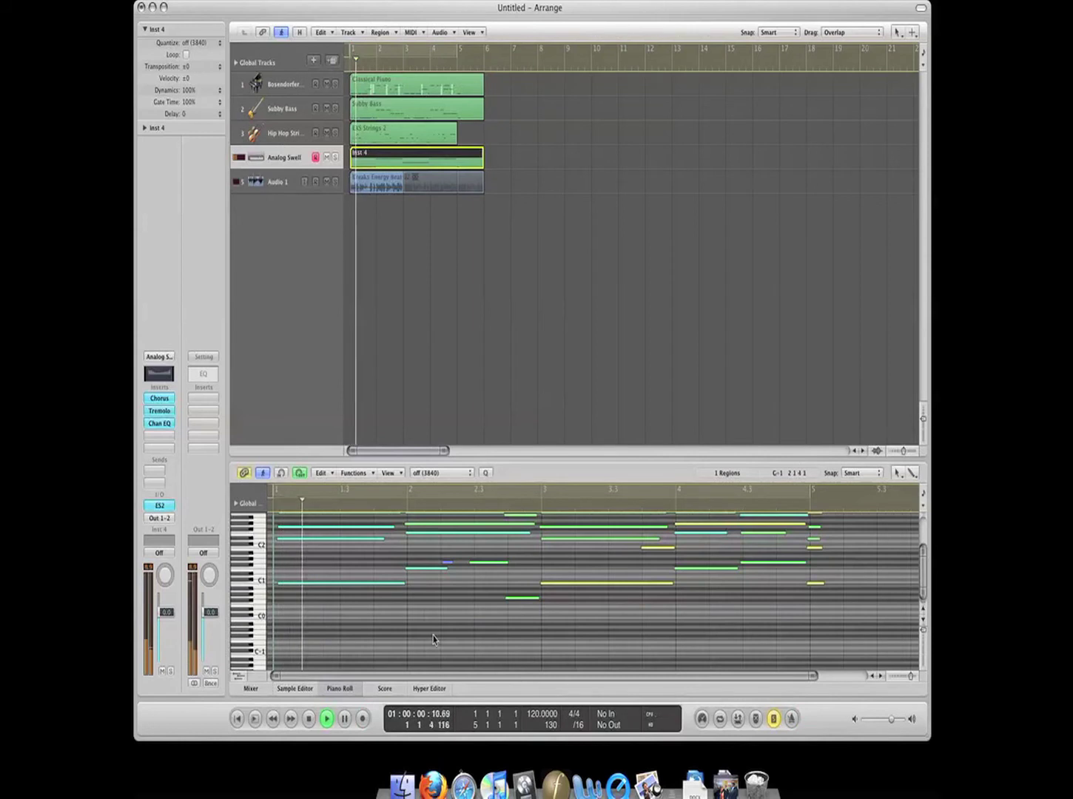
pyautogui.scroll(5, 433, 626)
pyautogui.scroll(-5, 434, 625)
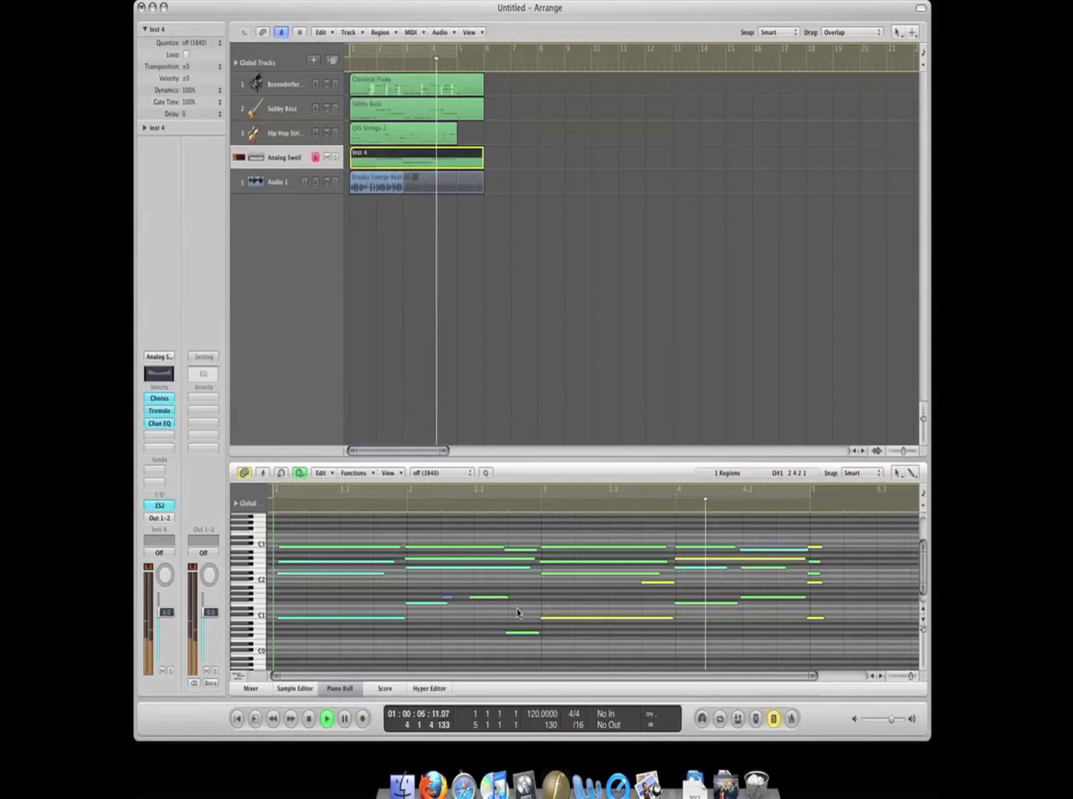
pyautogui.click(575, 365)
pyautogui.press('space')
# - Quantize the bass, strings and pad regions together to 1/16-Note
pyautogui.click(382, 165)
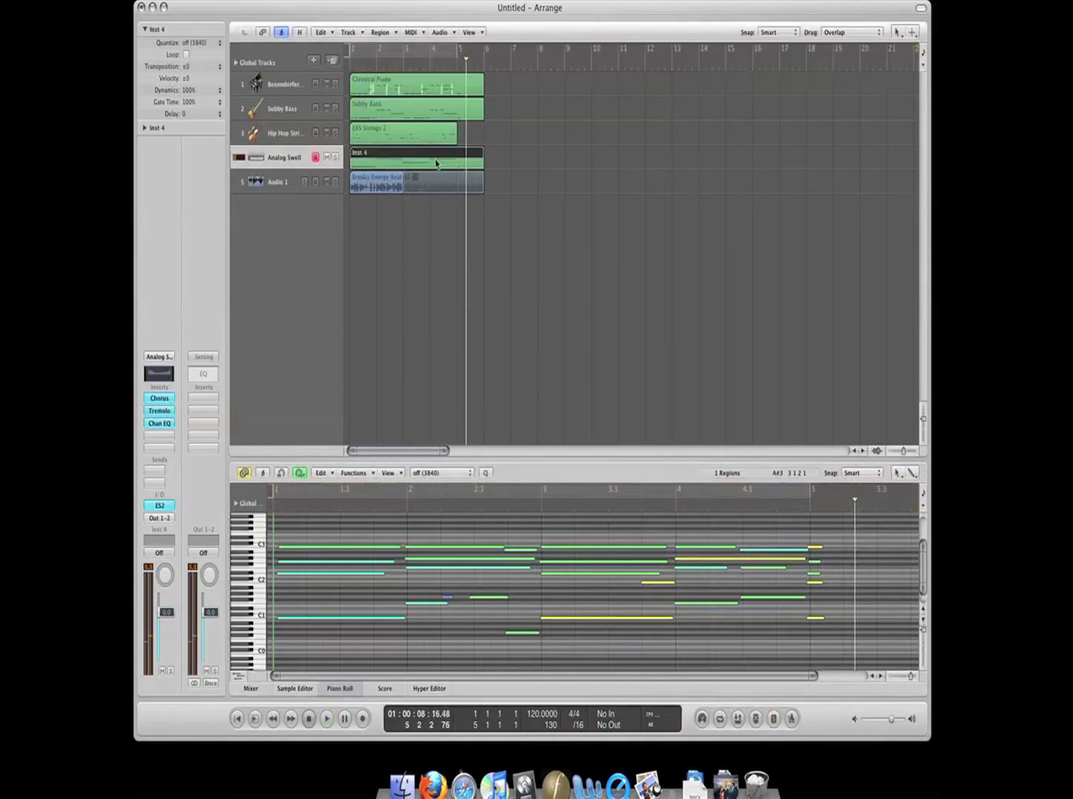
pyautogui.moveTo(509, 129); pyautogui.dragTo(426, 110)
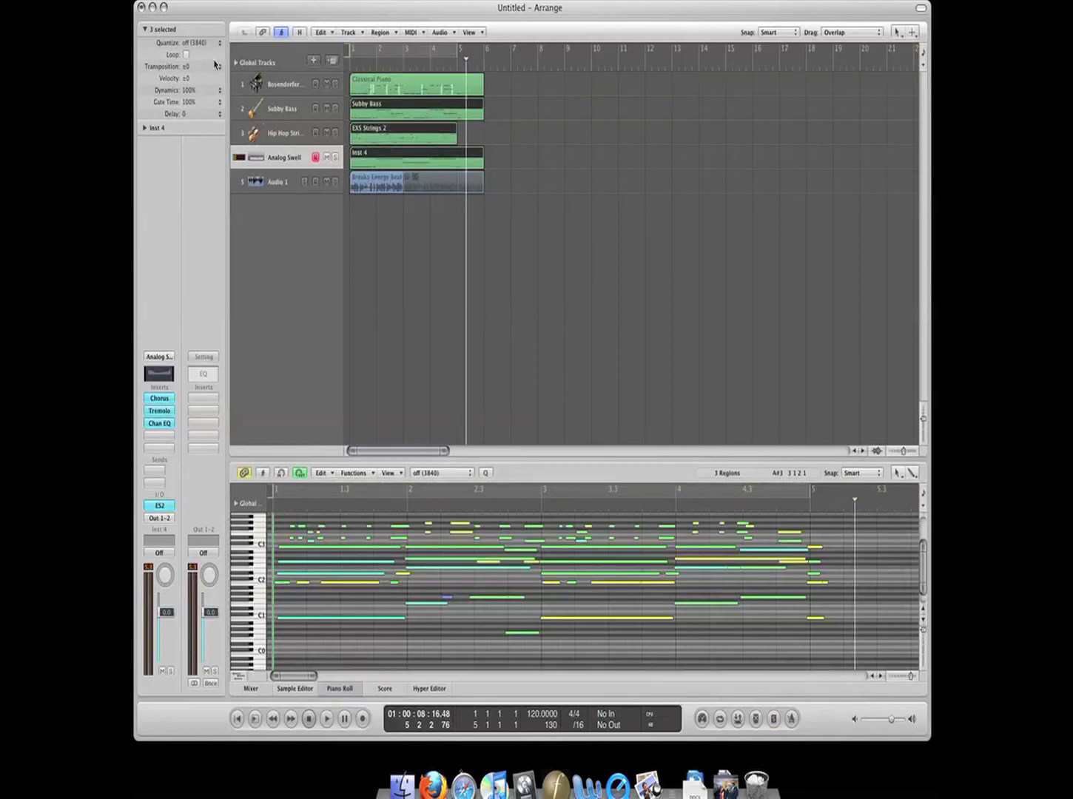
pyautogui.click(193, 41)
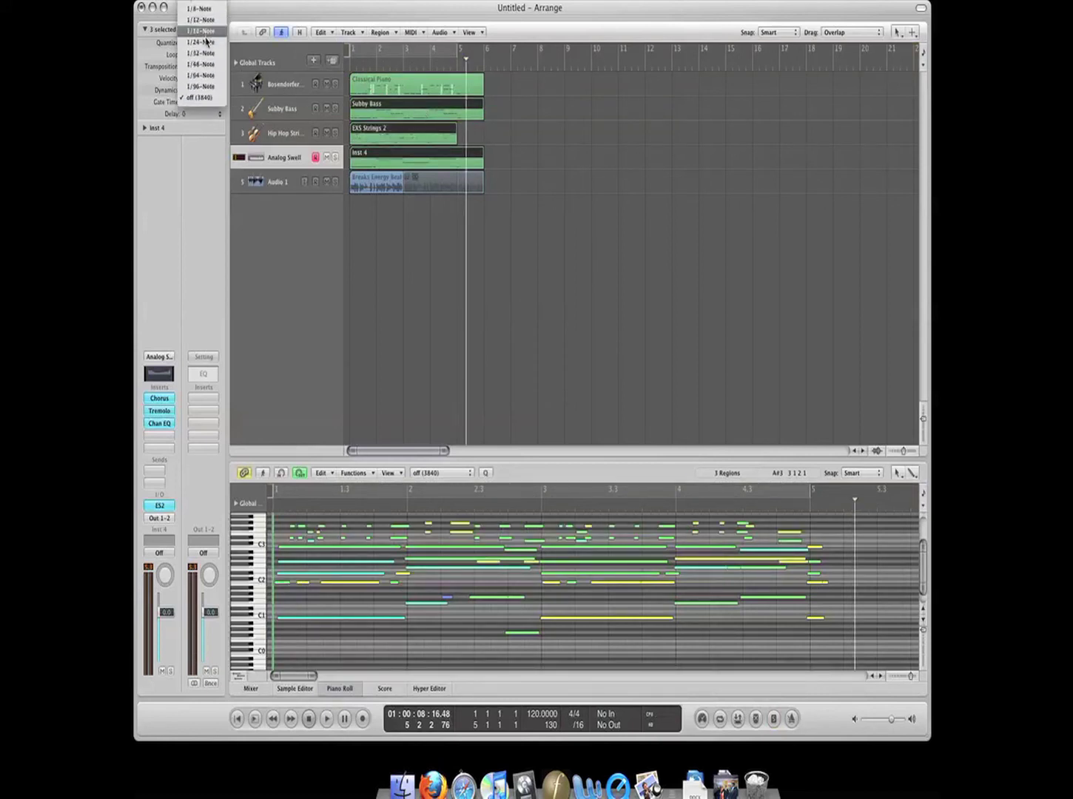
pyautogui.click(199, 31)
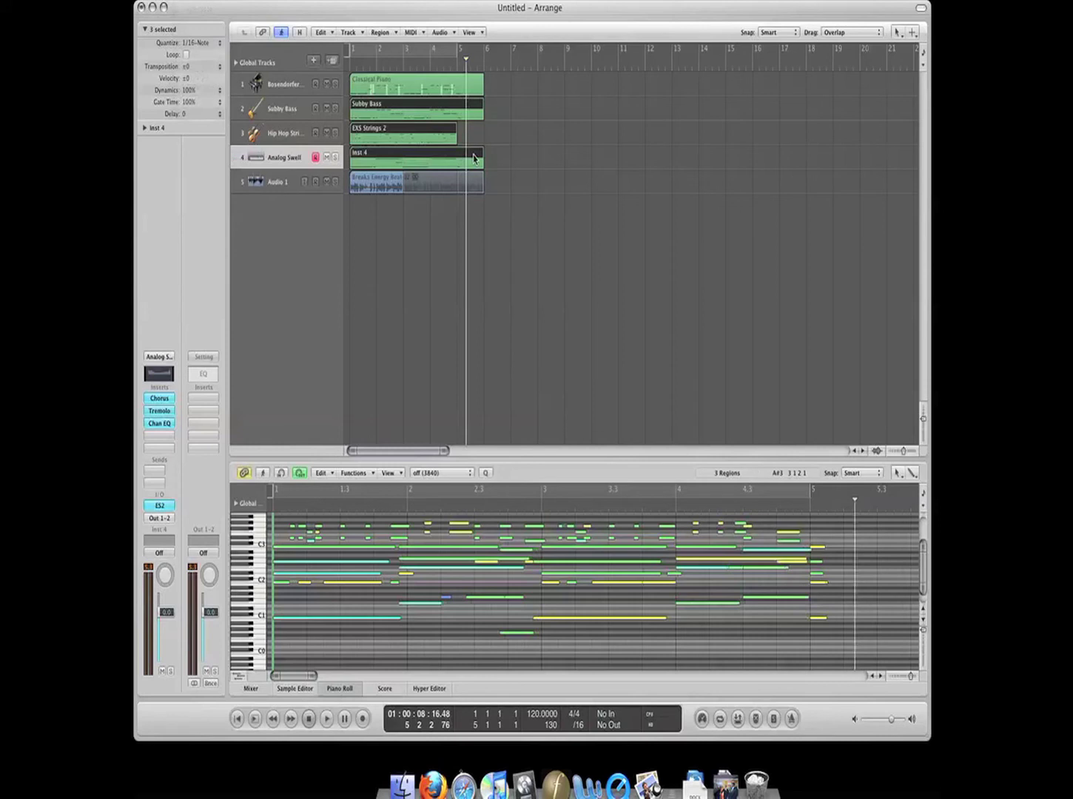
# - Set the quantization of the Analog Swell region alone to 1/8-Note
pyautogui.click(520, 159)
pyautogui.click(480, 159)
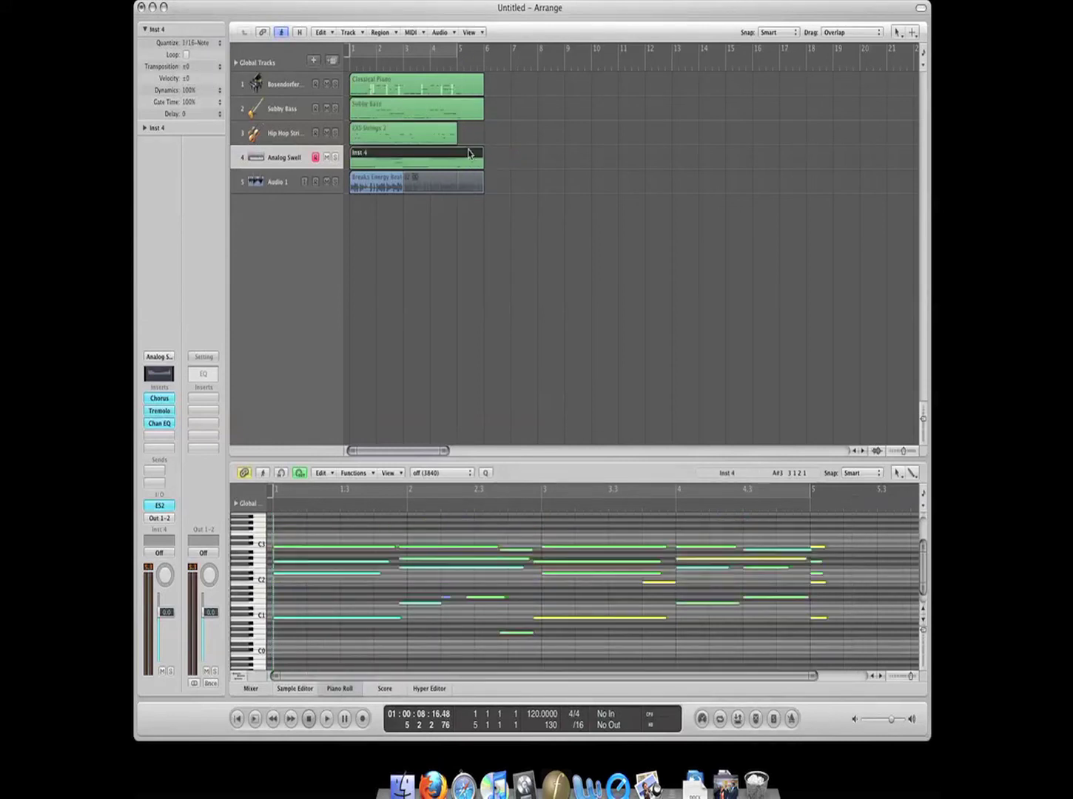
pyautogui.click(200, 42)
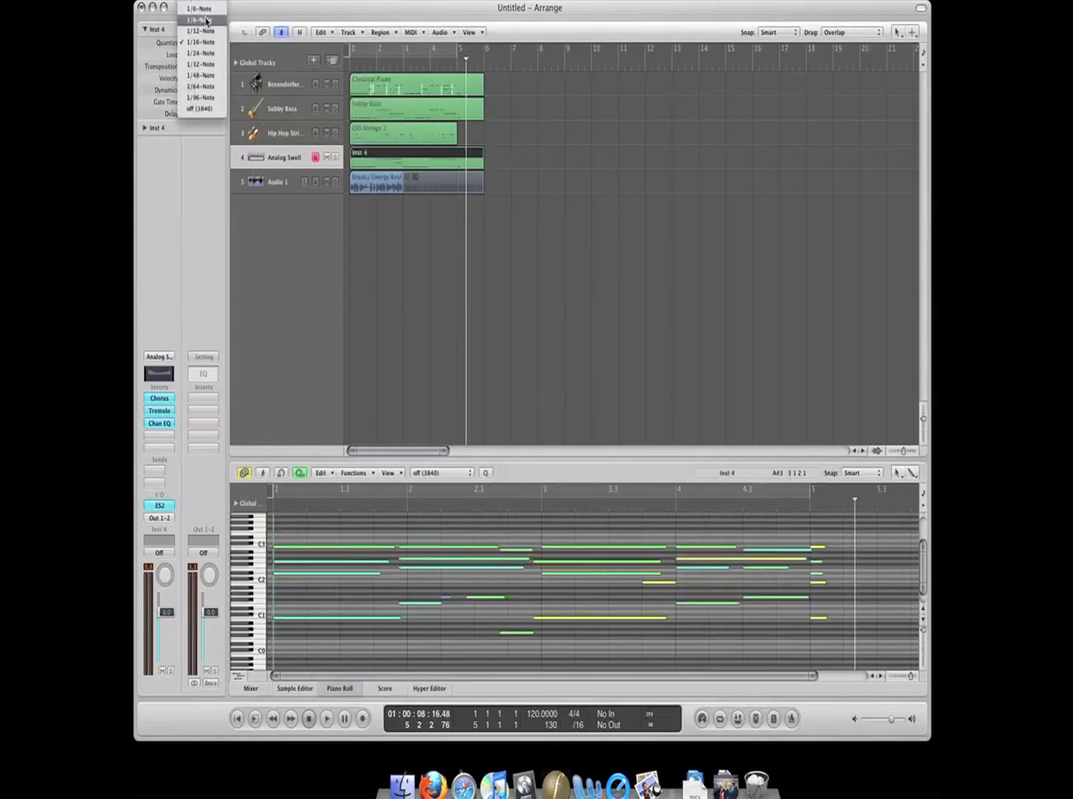
pyautogui.click(202, 20)
# - Play the arrangement from bar 1 while checking the notes of the strings, bass and pad regions
pyautogui.press('Return')
pyautogui.press('space')
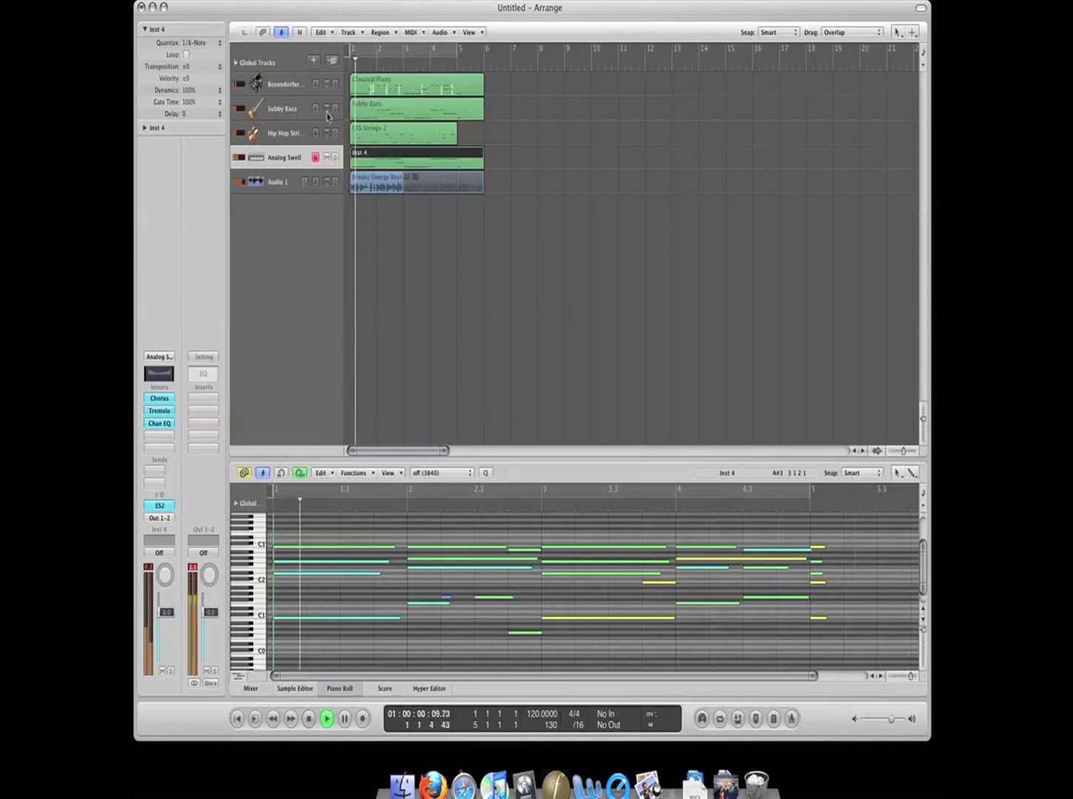
pyautogui.click(378, 132)
pyautogui.click(379, 112)
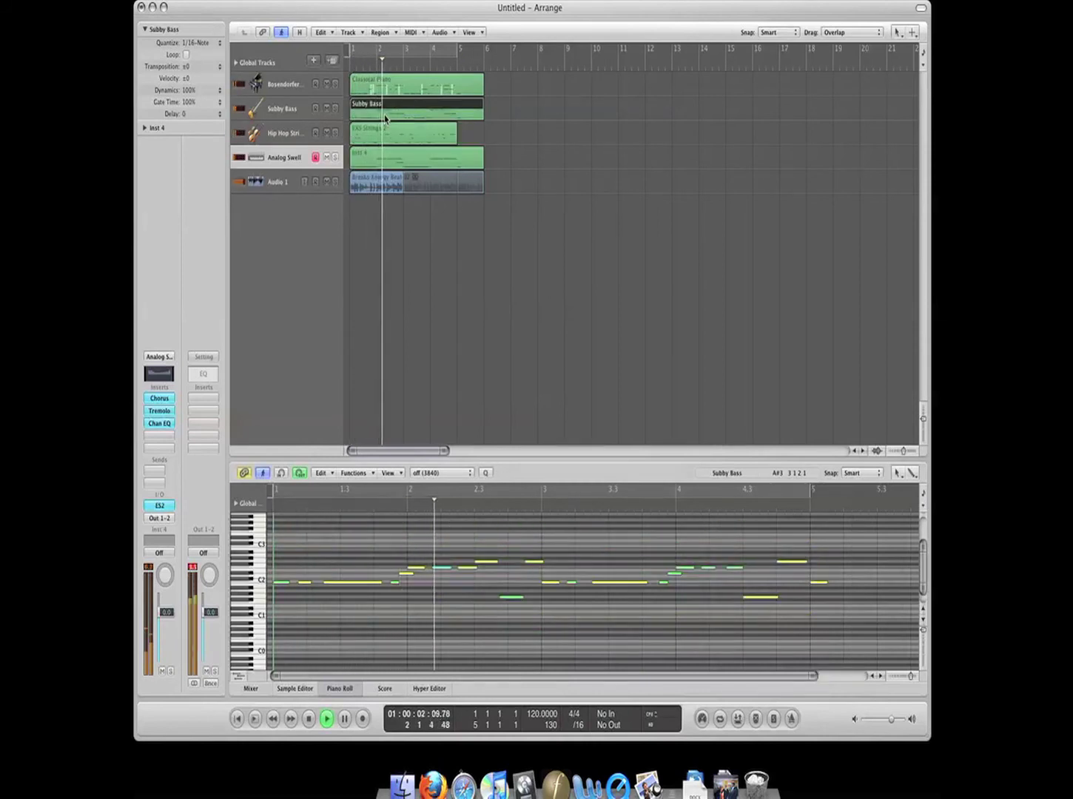
pyautogui.click(435, 167)
pyautogui.click(582, 278)
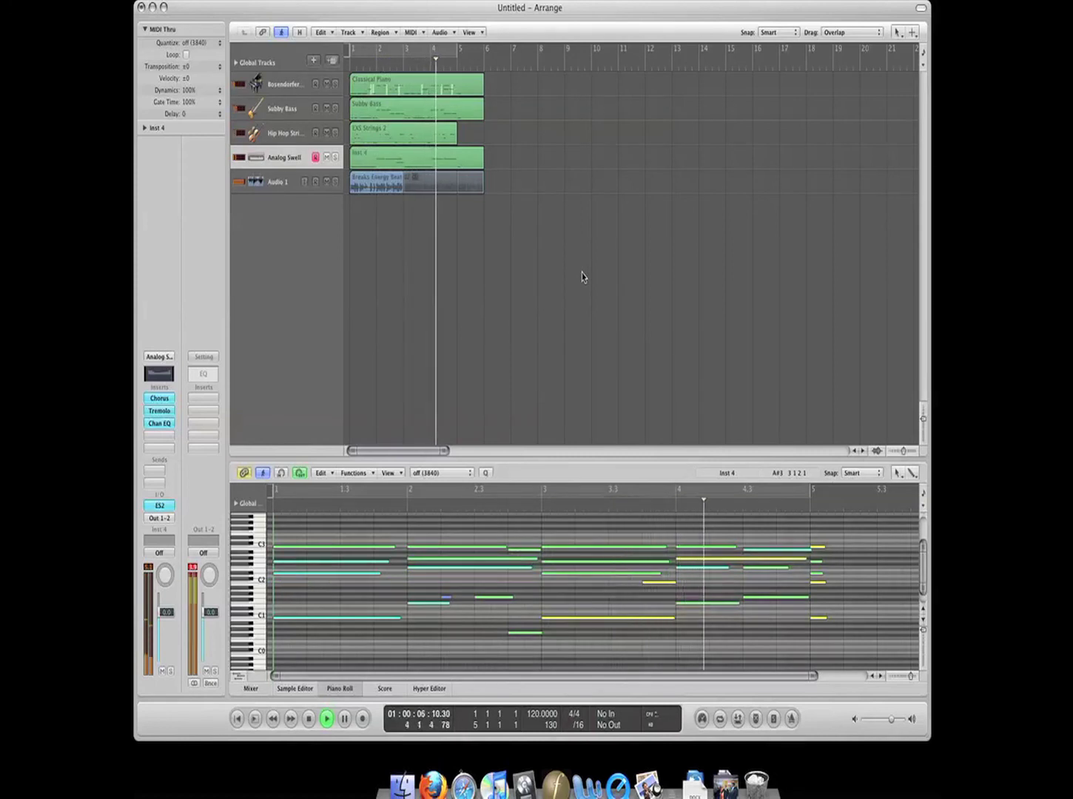
# - Shorten the looped Breaks Energy Beat 02 region to end at bar 5, play across its end and stop playback
pyautogui.moveTo(483, 177); pyautogui.dragTo(457, 180)
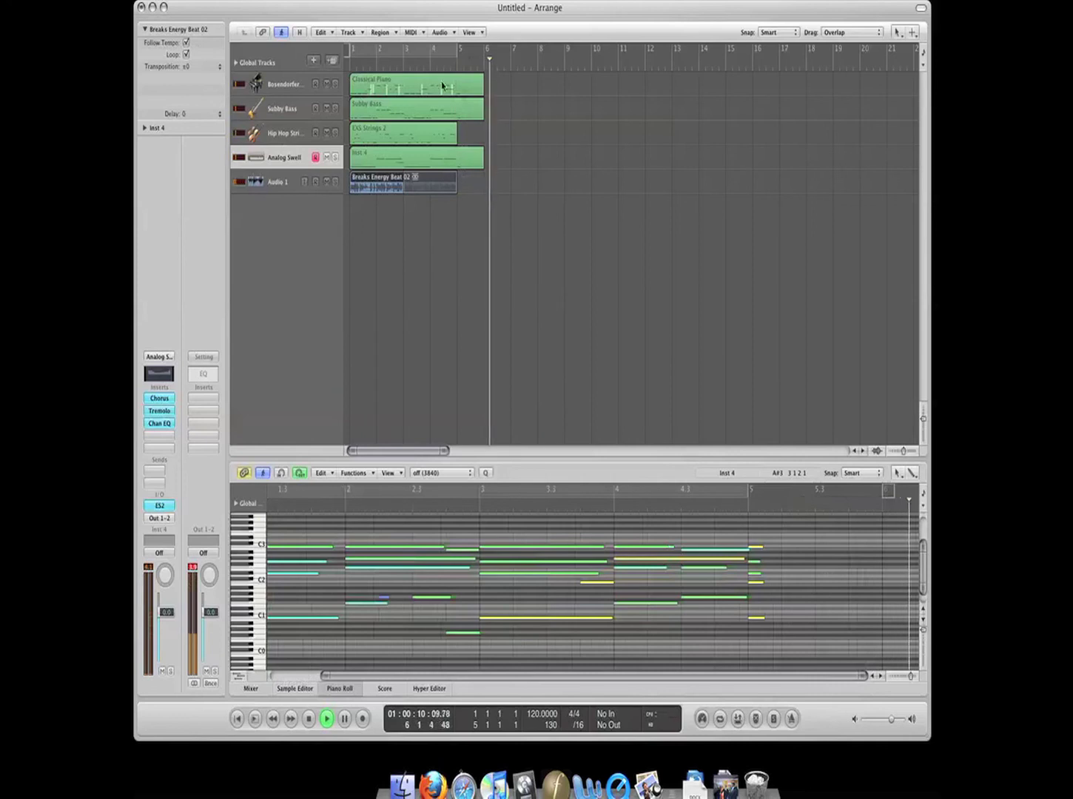
pyautogui.click(448, 64)
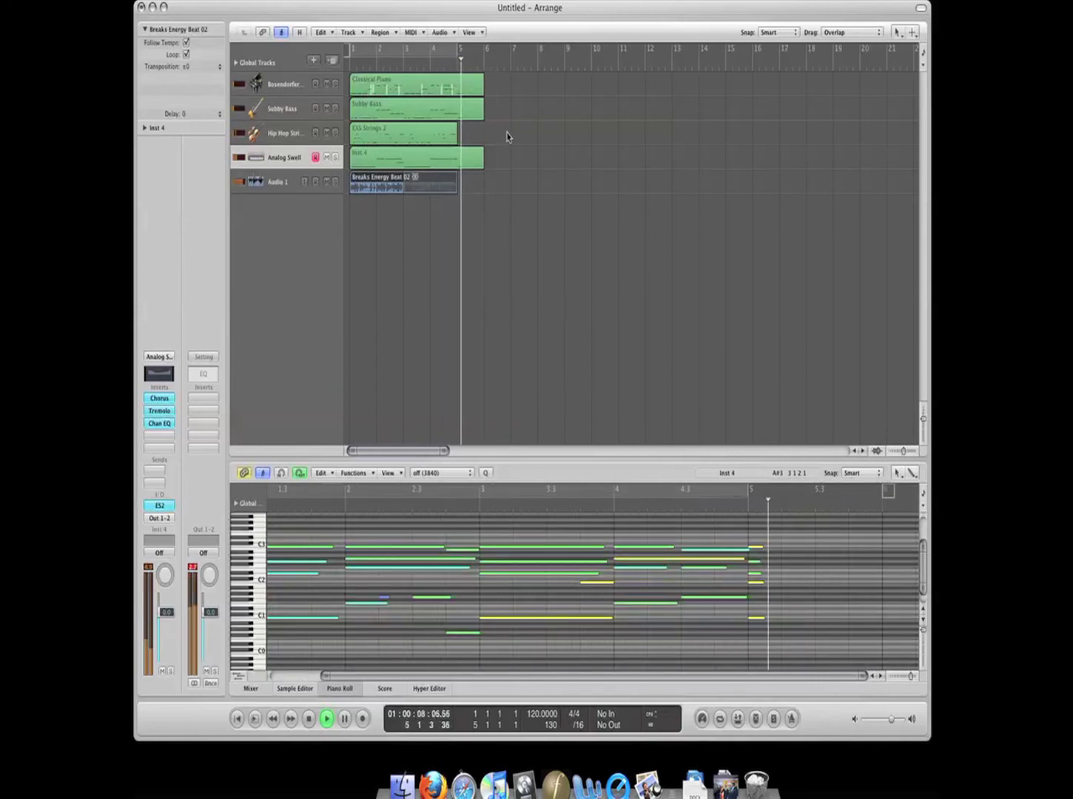
pyautogui.click(591, 187)
pyautogui.press('space')
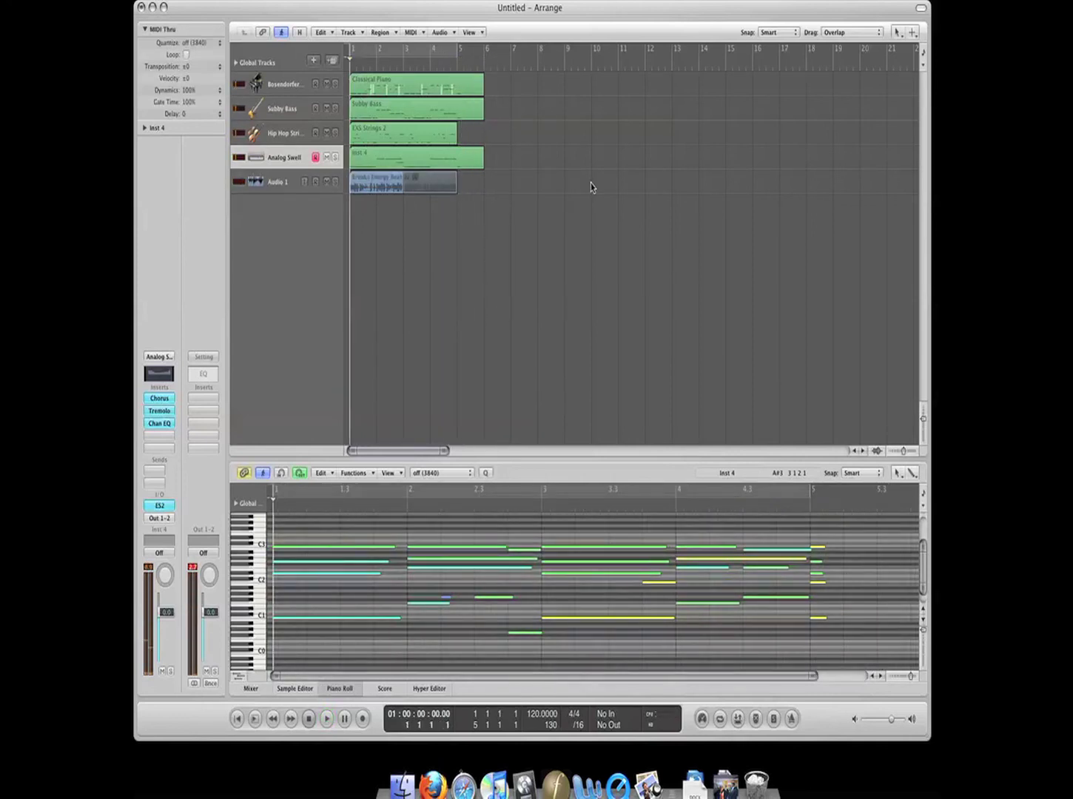
# - Close the editor pane and bounce the output to the Desktop as "my song", with MP3 as the only destination
pyautogui.press('n')
pyautogui.press('n')
pyautogui.press('super+b')
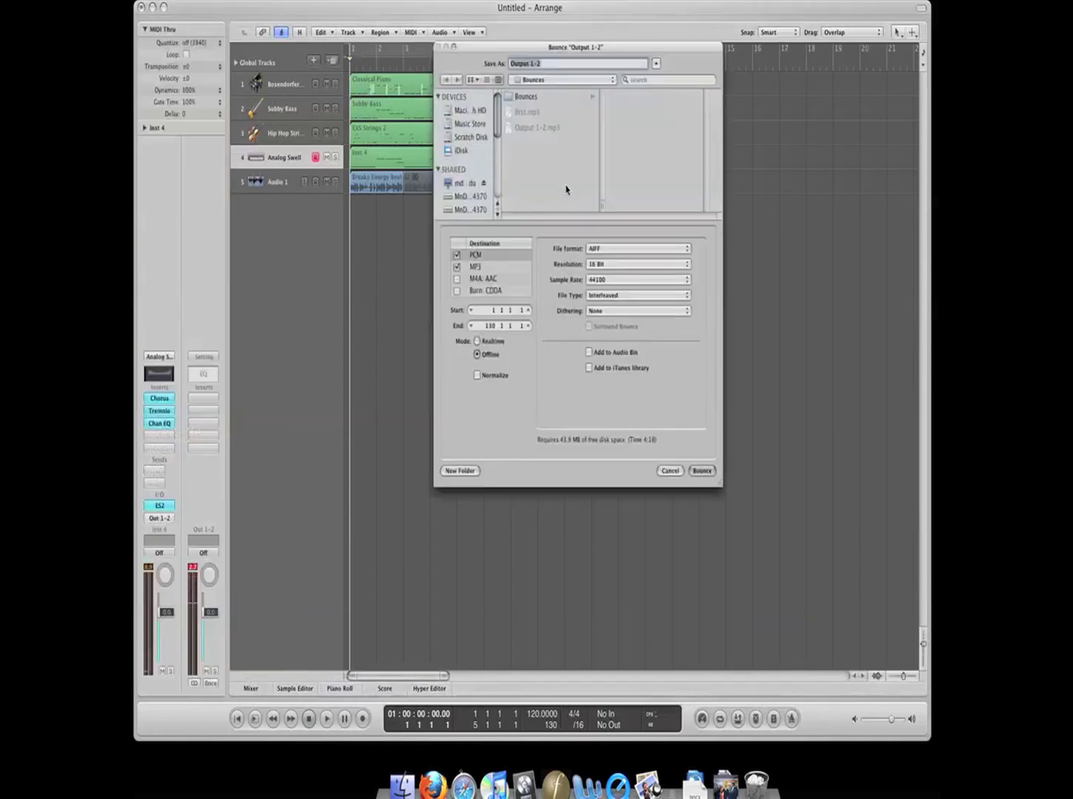
pyautogui.write('my')
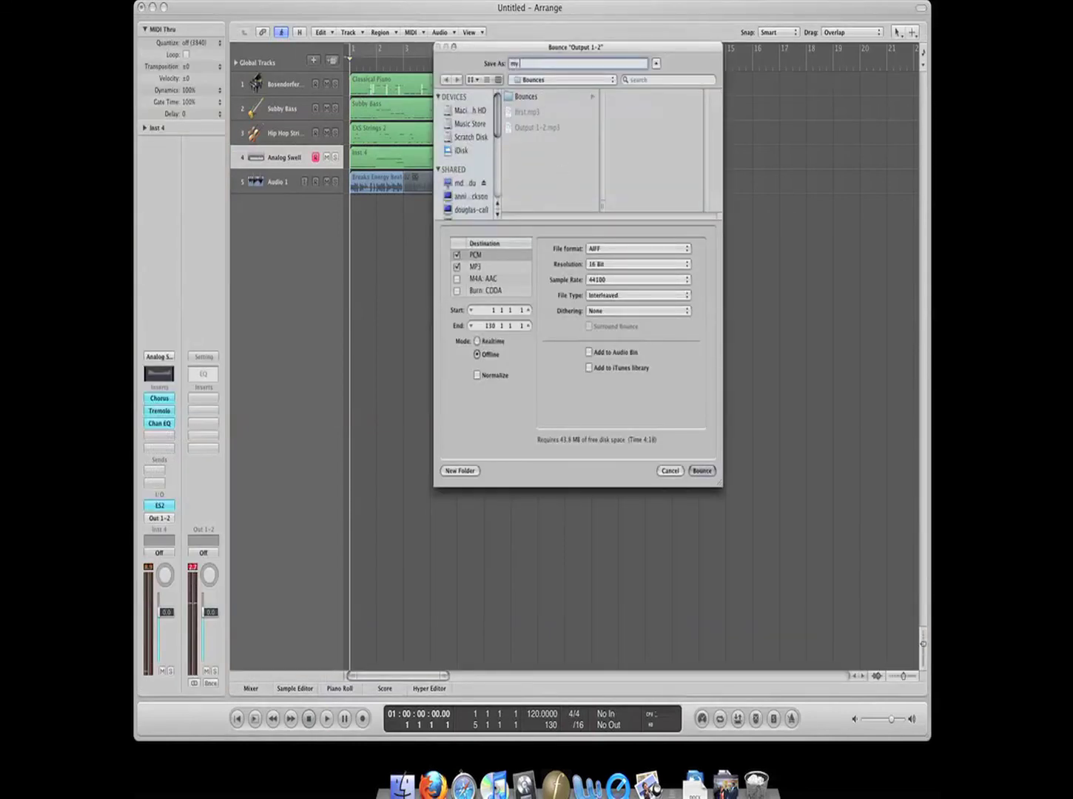
pyautogui.scroll(-5, 473, 148)
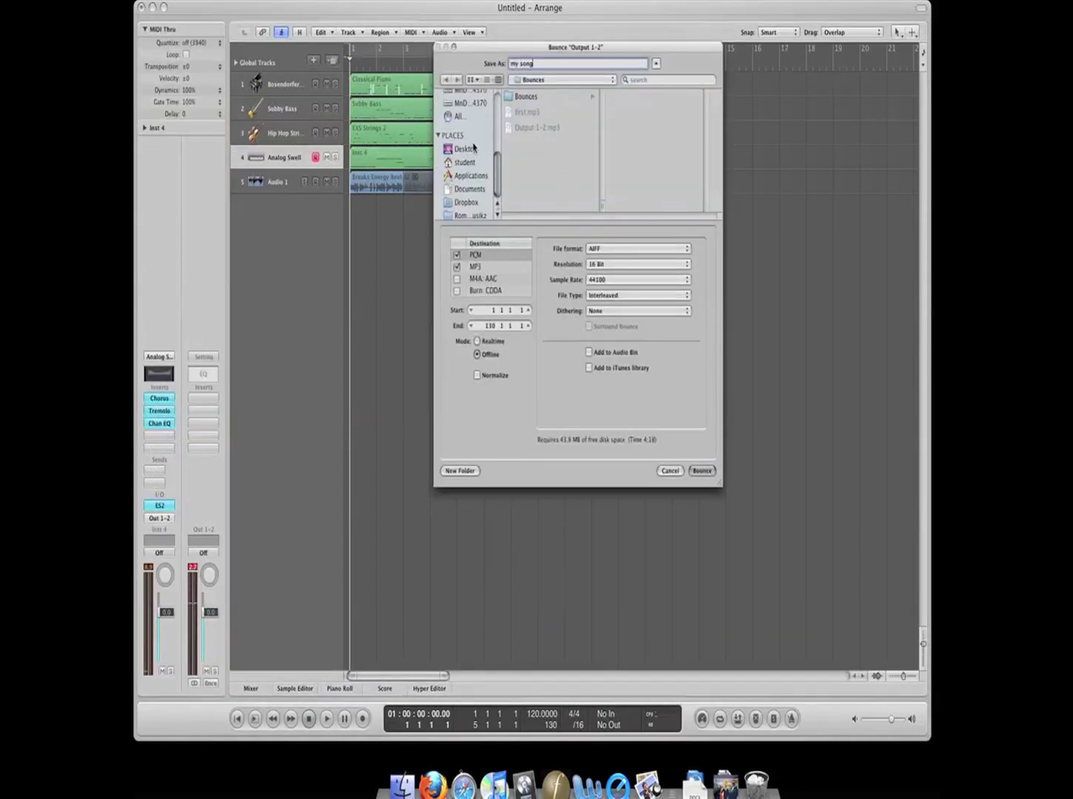
pyautogui.click(467, 149)
pyautogui.click(457, 266)
pyautogui.click(457, 255)
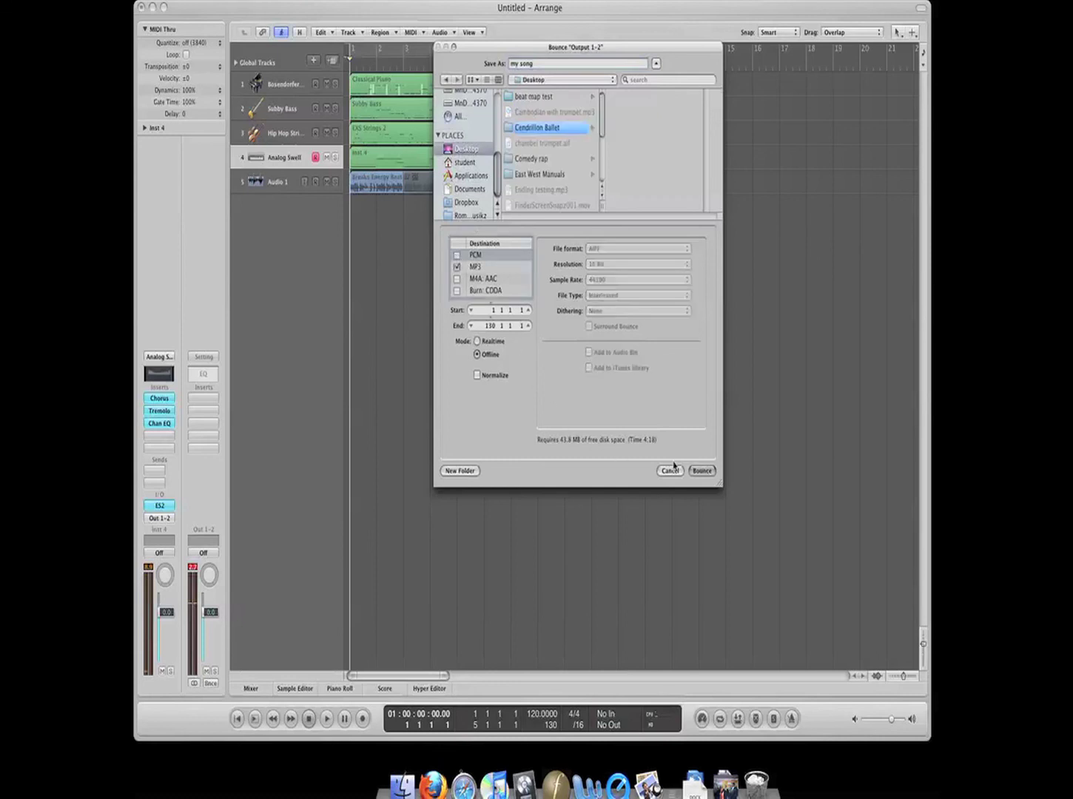
pyautogui.click(701, 471)
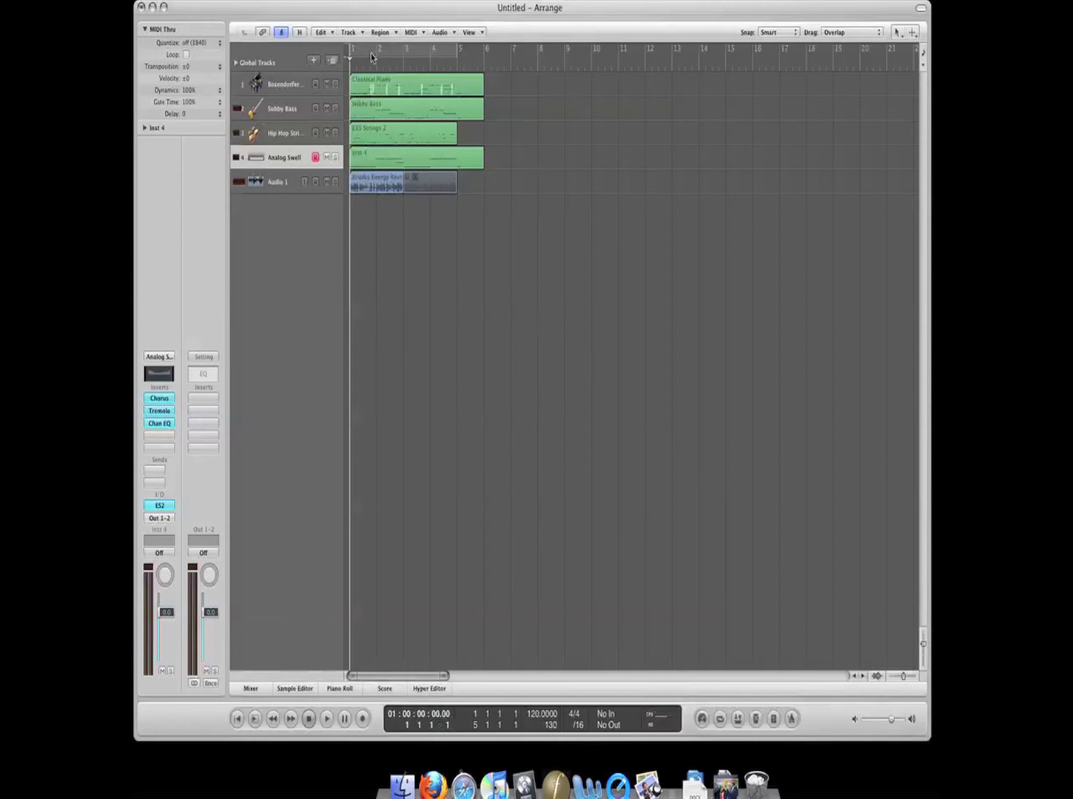
# - Set an active cycle range from bar 1 to bar 6 beat 4 and bounce it to the Desktop as the "my song" MP3
pyautogui.click(370, 54)
pyautogui.moveTo(457, 52); pyautogui.dragTo(503, 55)
pyautogui.press('super+b')
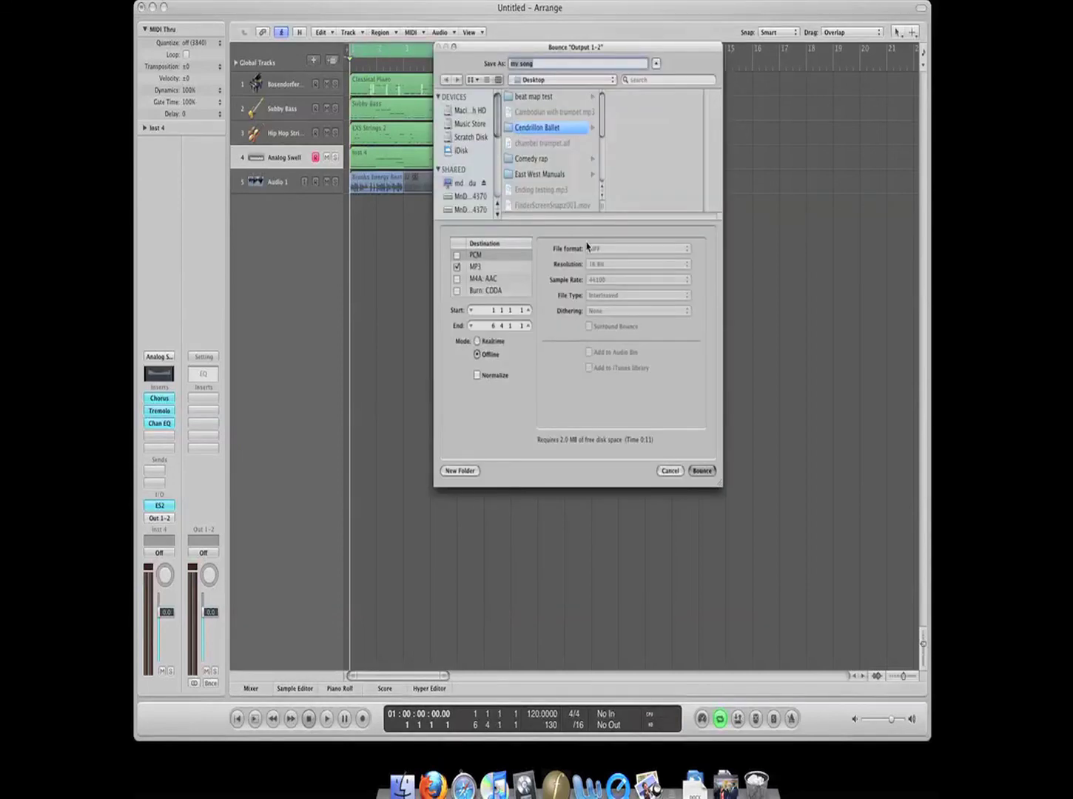
pyautogui.click(701, 472)
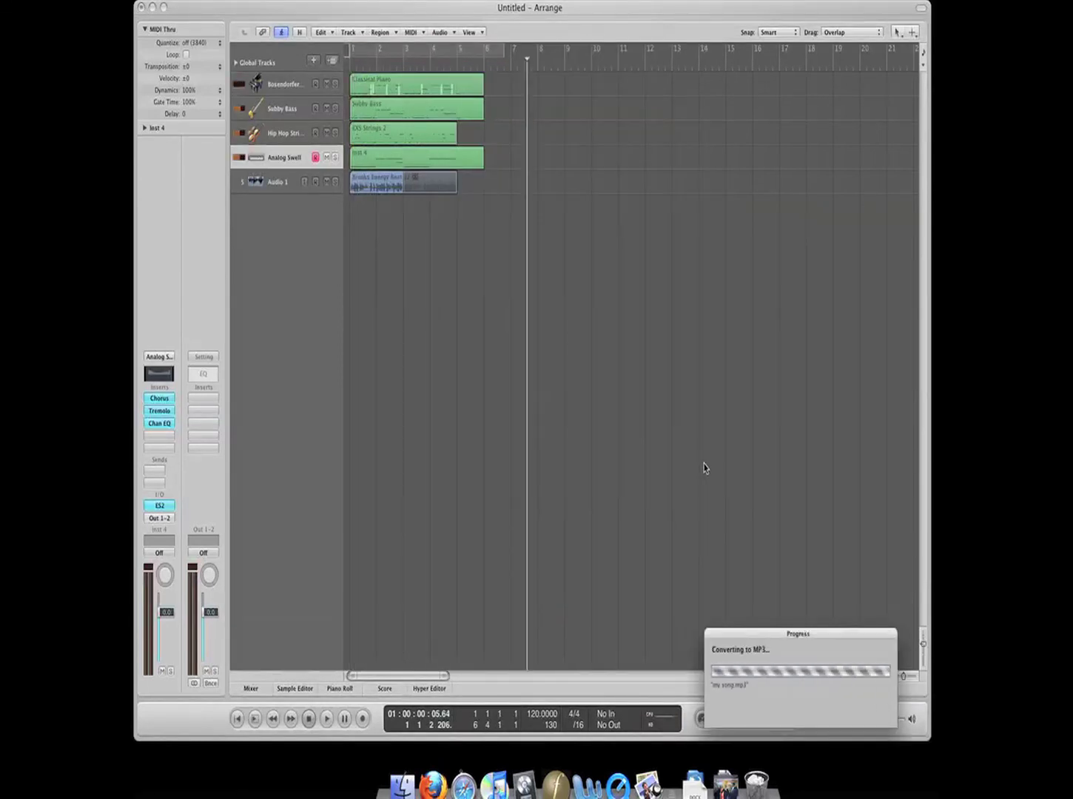
# - Move the Arrange window aside and play my song.mp3 from the desktop, with its player window moved near the desktop's centre
pyautogui.moveTo(811, 7); pyautogui.dragTo(608, 281)
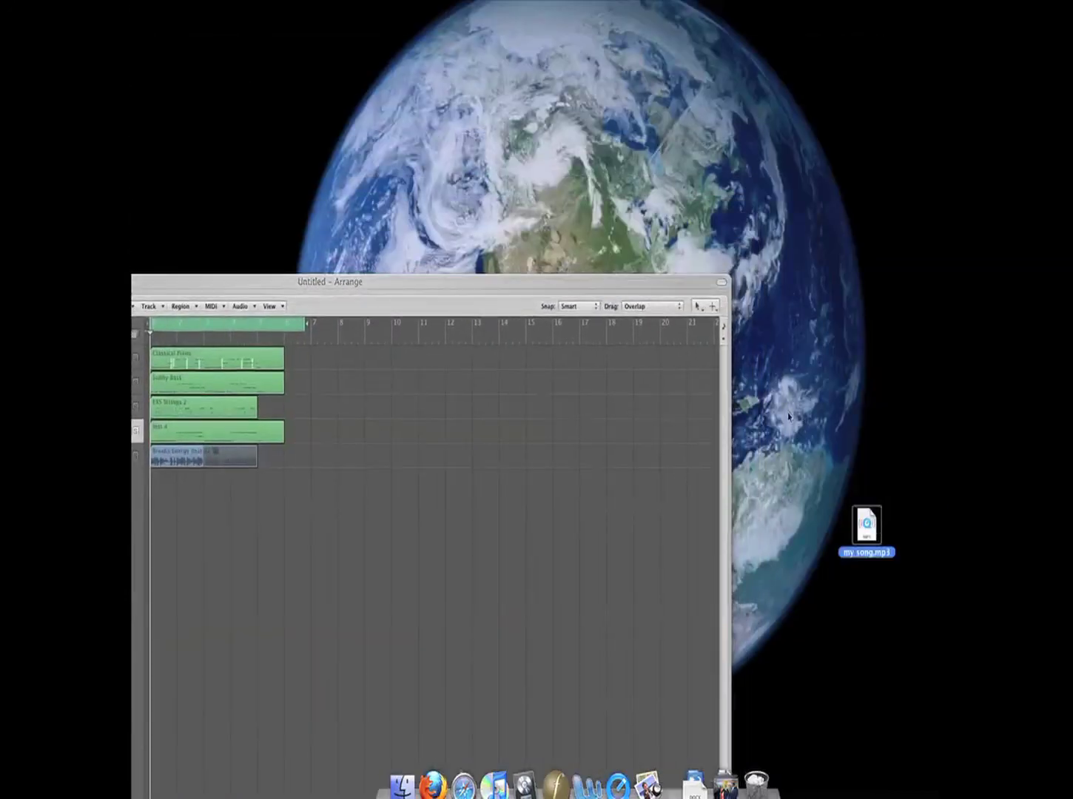
pyautogui.moveTo(705, 292); pyautogui.dragTo(626, 524)
pyautogui.doubleClick(862, 524)
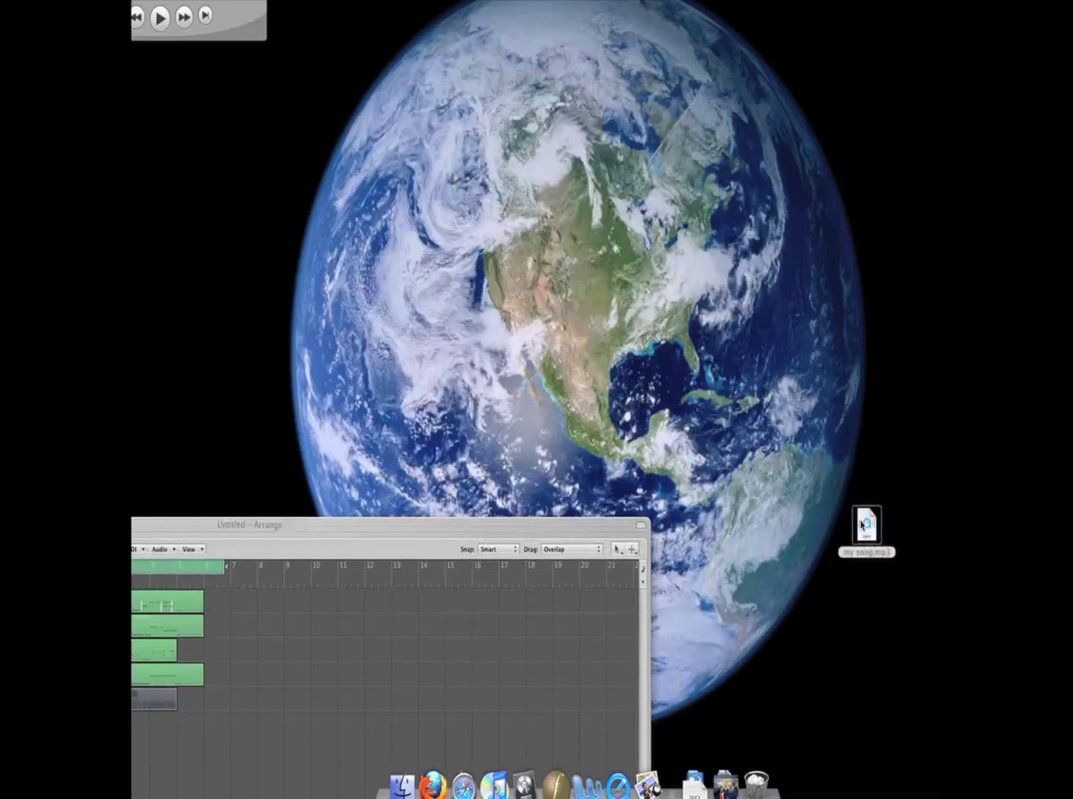
pyautogui.moveTo(246, 26); pyautogui.dragTo(546, 240)
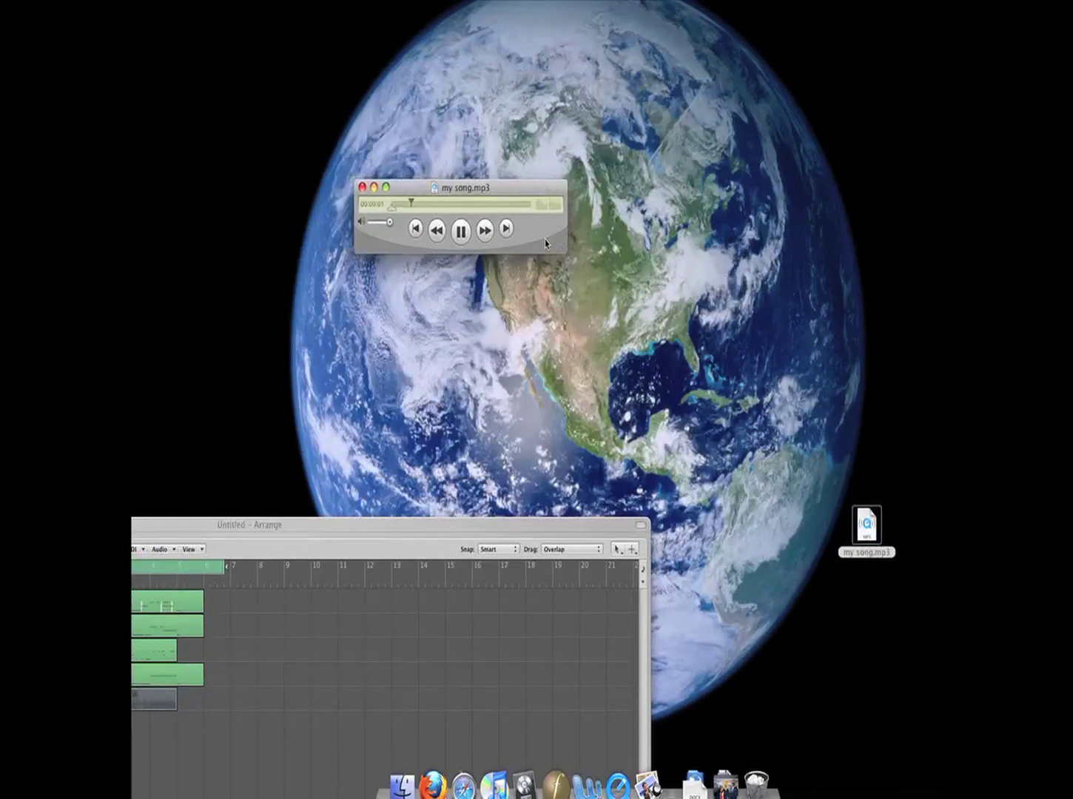